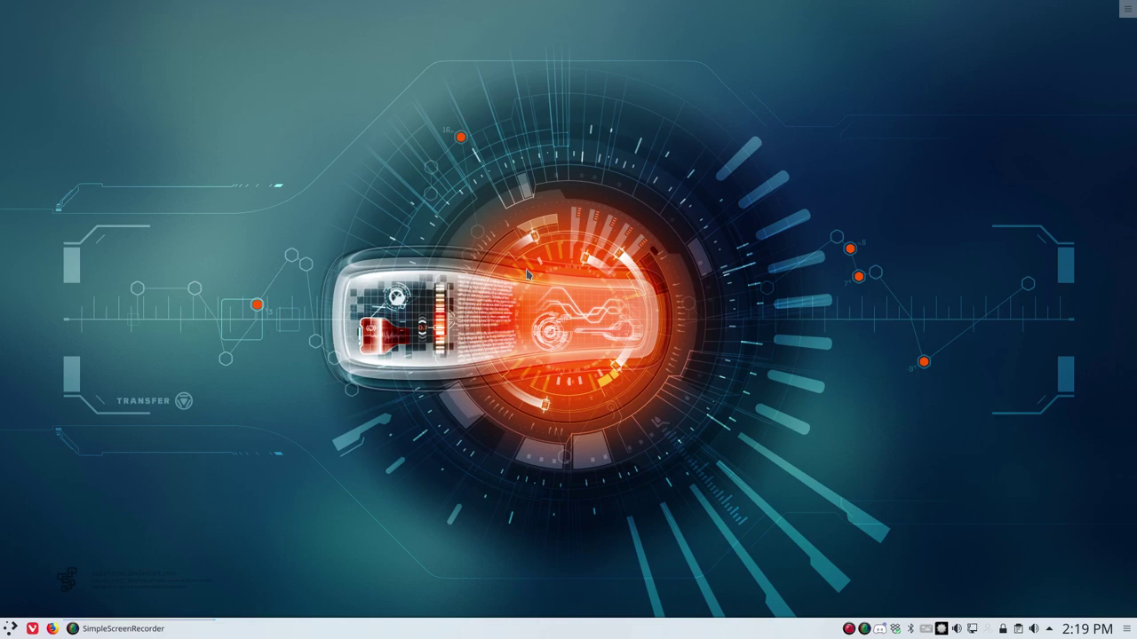
# - Open a Konsole terminal with Ctrl+Alt+T, then close it again
pyautogui.hotkey('ctrl', 'alt', 't')
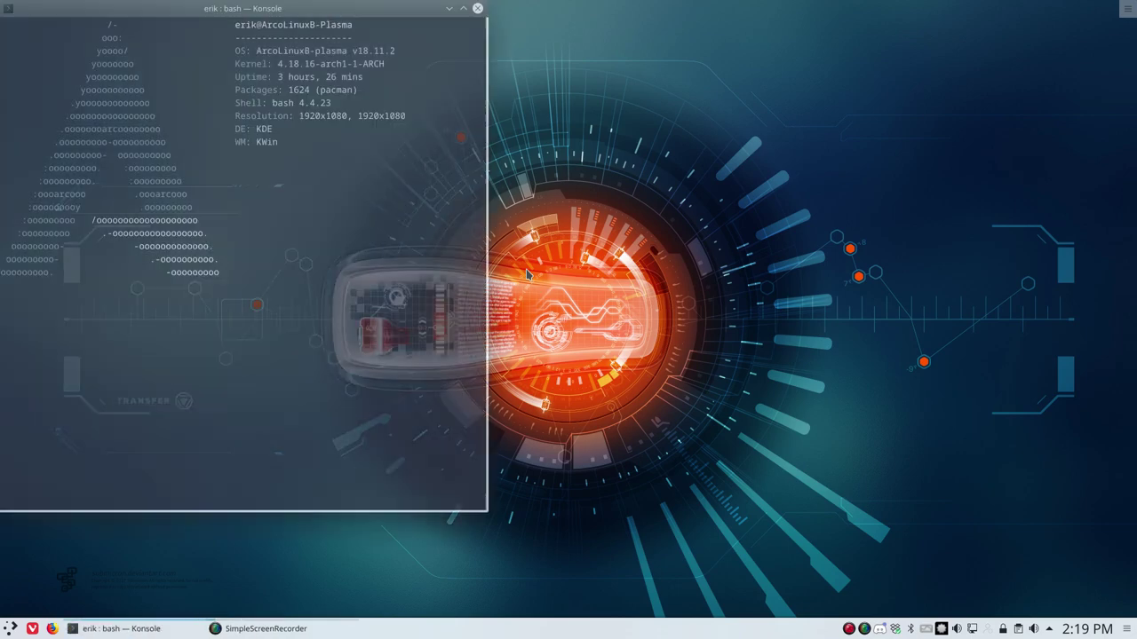
pyautogui.click(477, 9)
# - Launch Dolphin, shift it left, hide Home's dotfiles, and bring up the Root Actions context submenu
pyautogui.press('super+e')
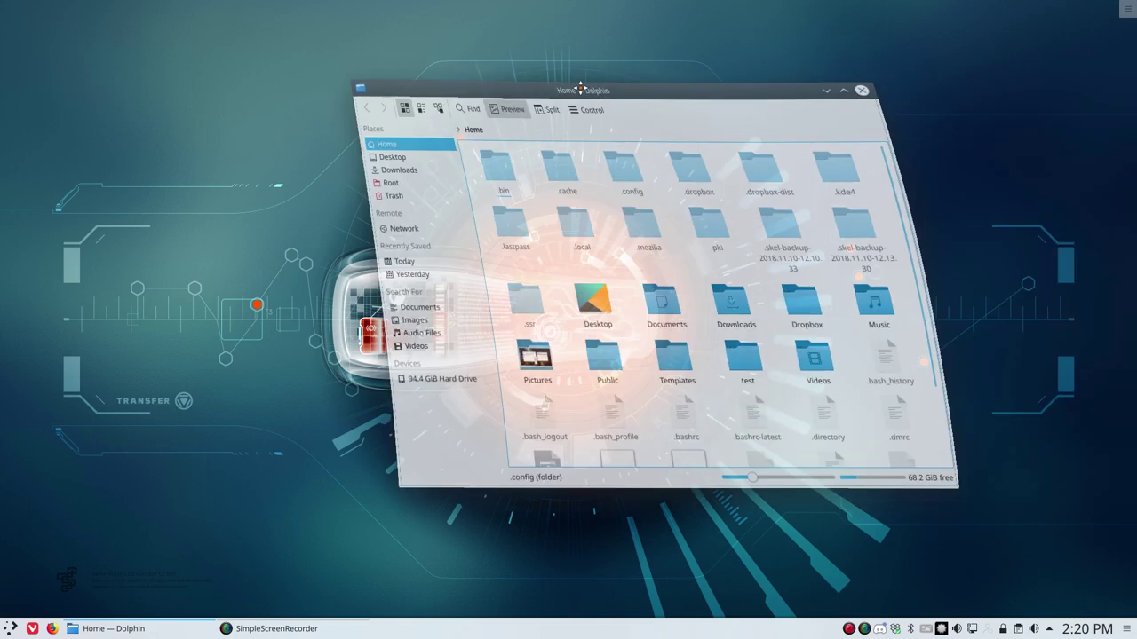
pyautogui.moveTo(681, 83); pyautogui.dragTo(414, 82)
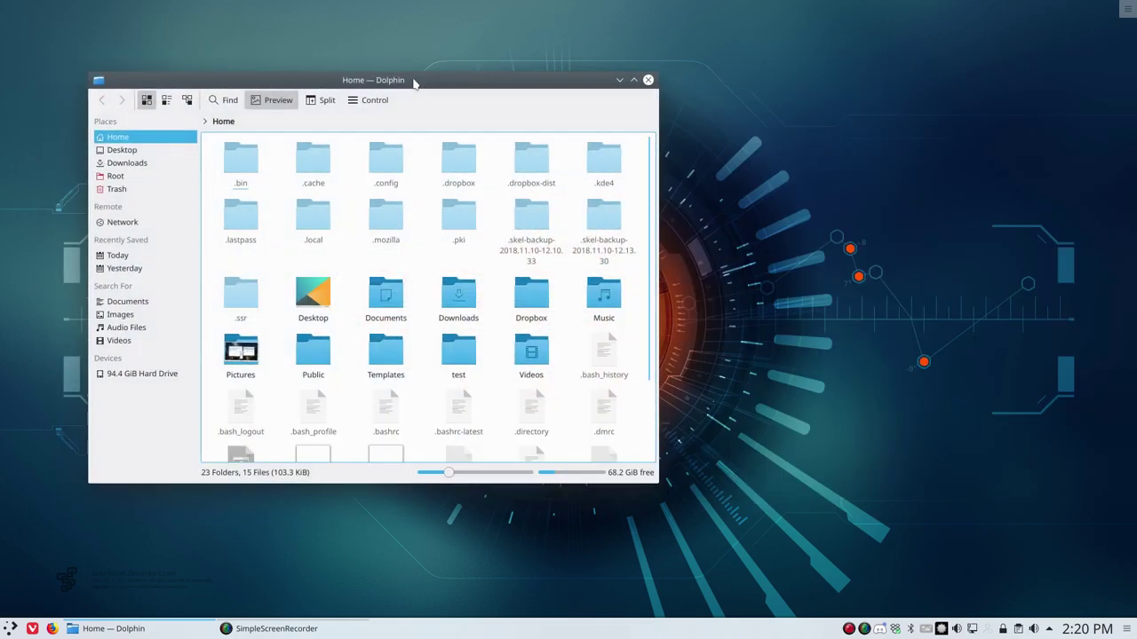
pyautogui.hotkey('ctrl', 'h')
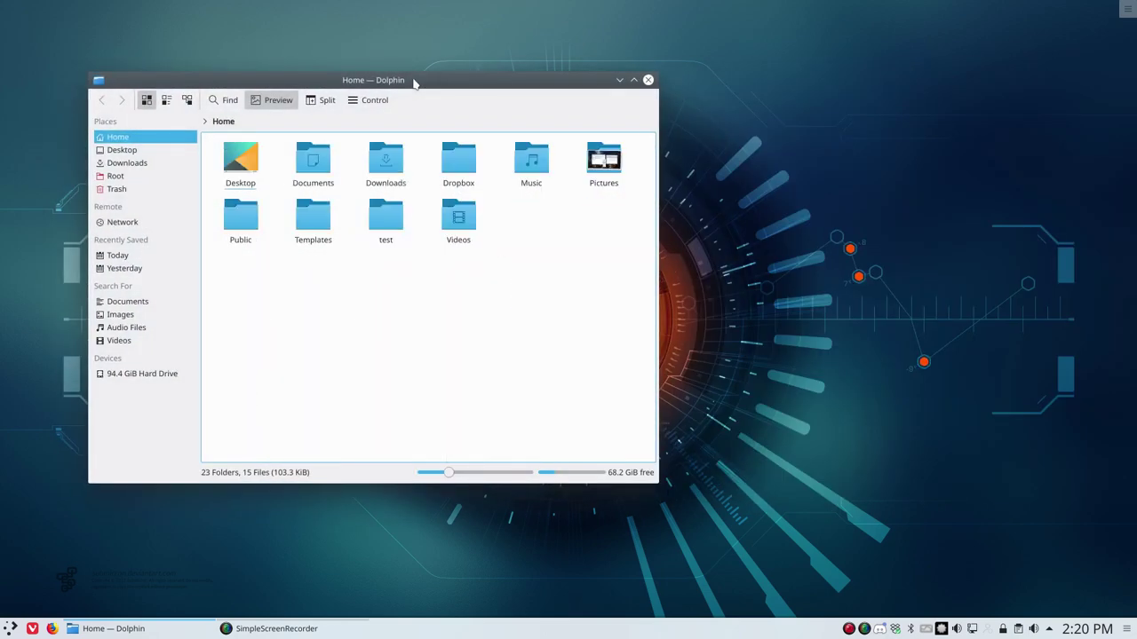
pyautogui.rightClick(465, 280)
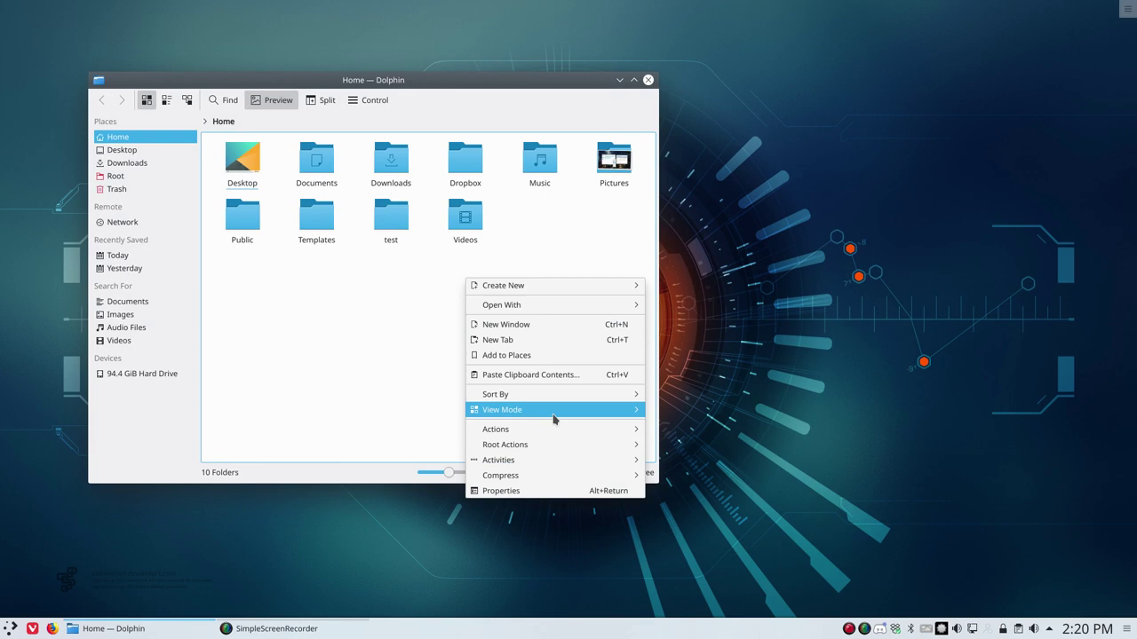
pyautogui.moveTo(527, 450)
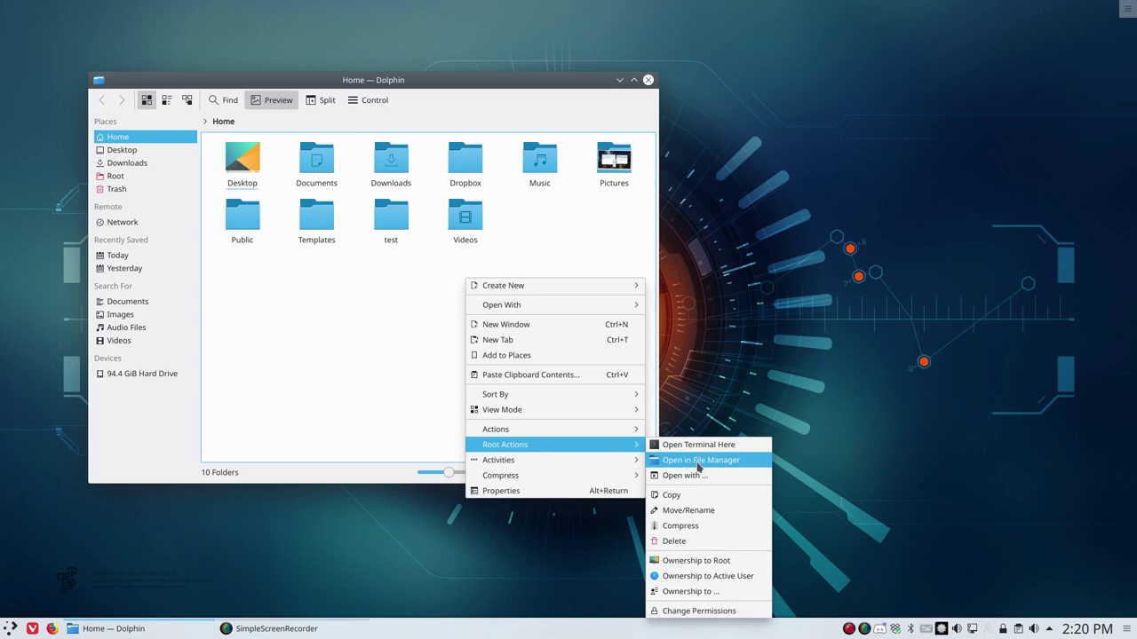
# - Dismiss the context menu, move Dolphin right, and launch Thunar by searching 'thun' in the launcher
pyautogui.click(392, 398)
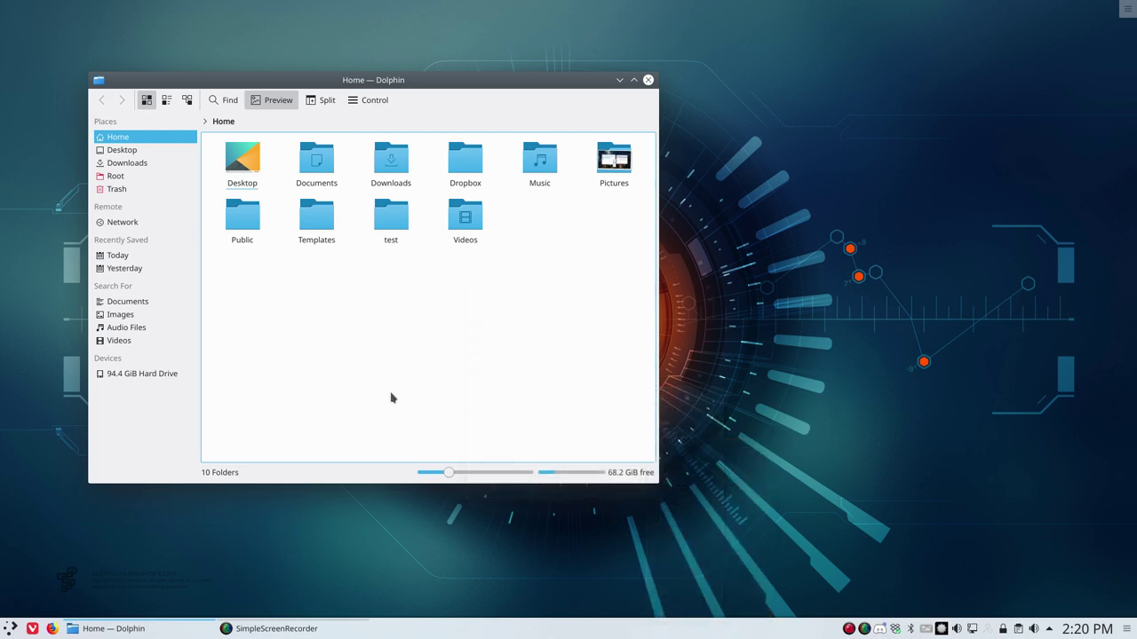
pyautogui.moveTo(357, 83); pyautogui.dragTo(538, 75)
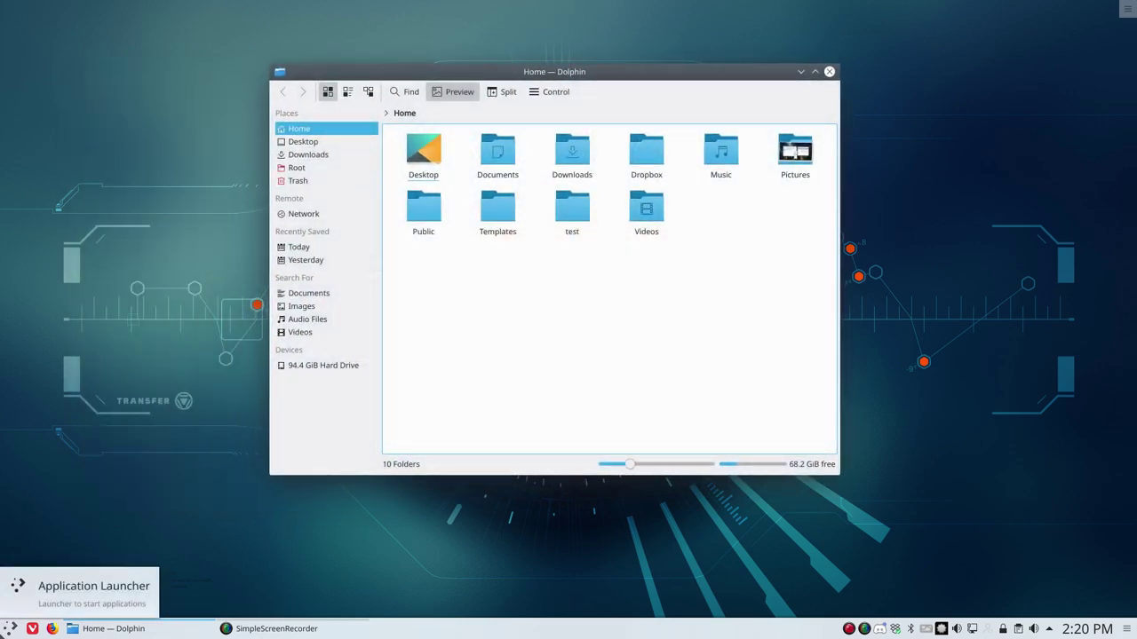
pyautogui.click(11, 628)
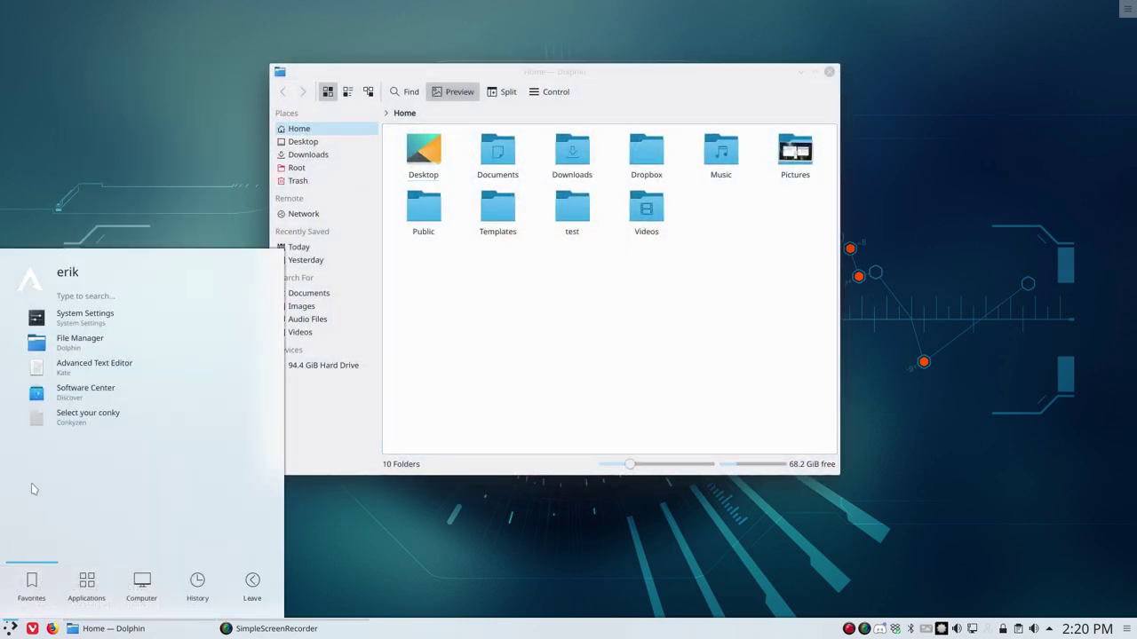
pyautogui.write('thun')
pyautogui.press('Return')
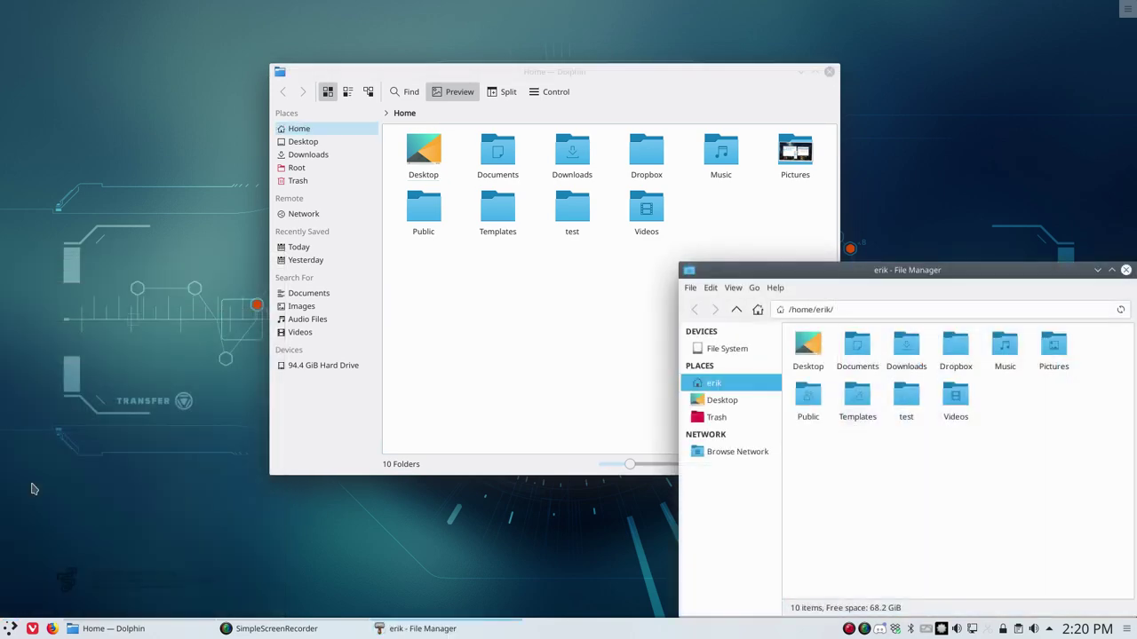
# - Open the home folder as root via Thunar's 'Open folder as root' action, entering the administrator password
pyautogui.rightClick(858, 470)
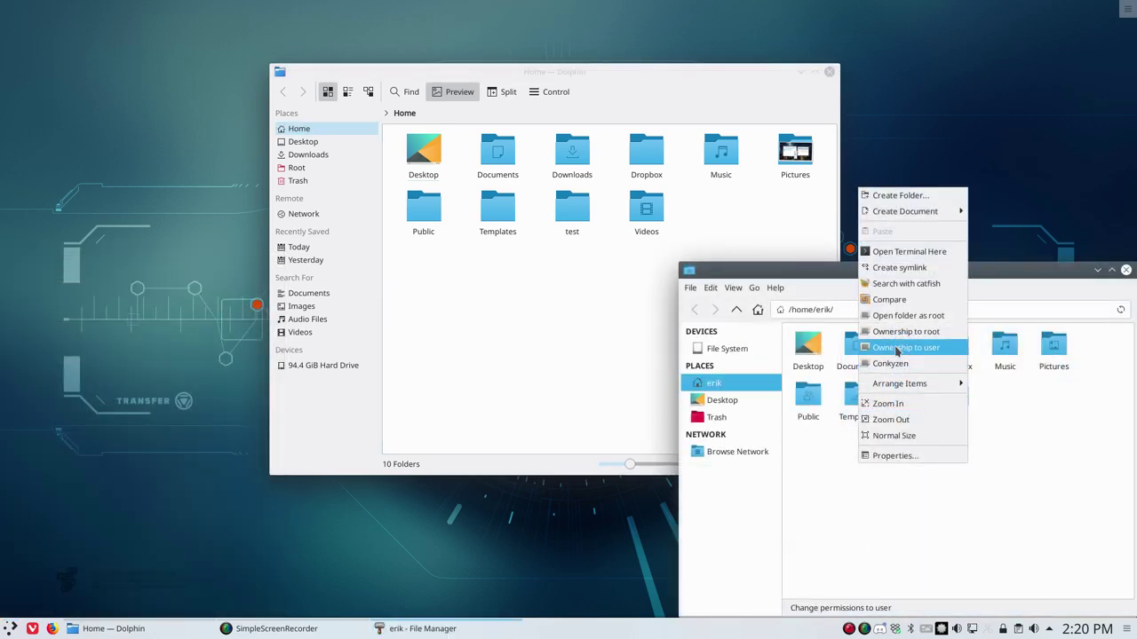
pyautogui.click(901, 315)
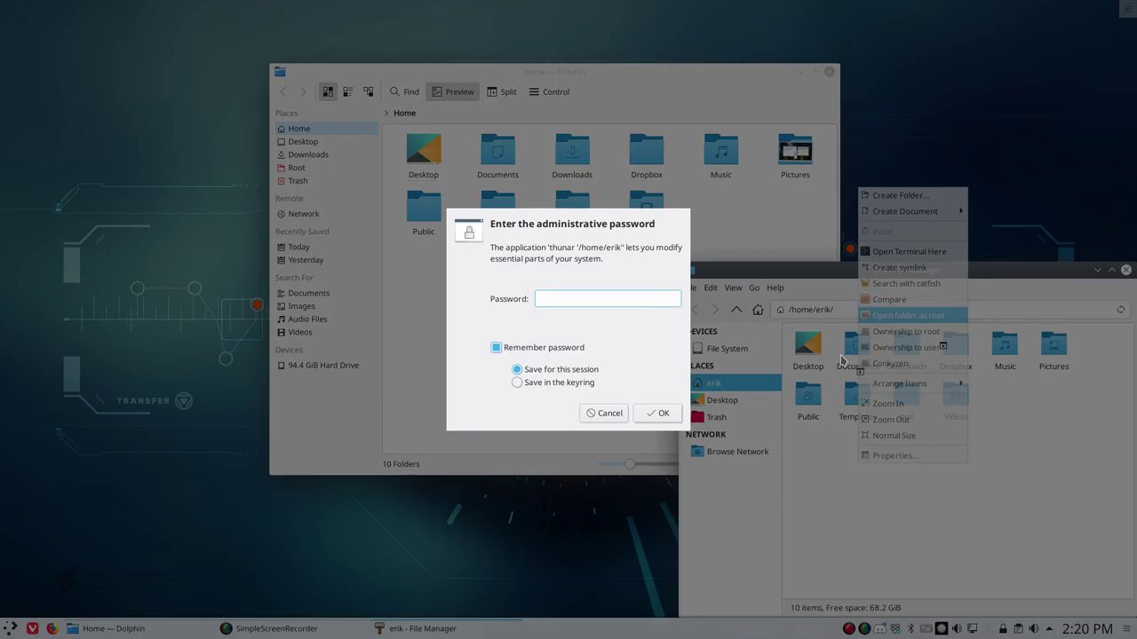
pyautogui.write('****')
pyautogui.press('Return')
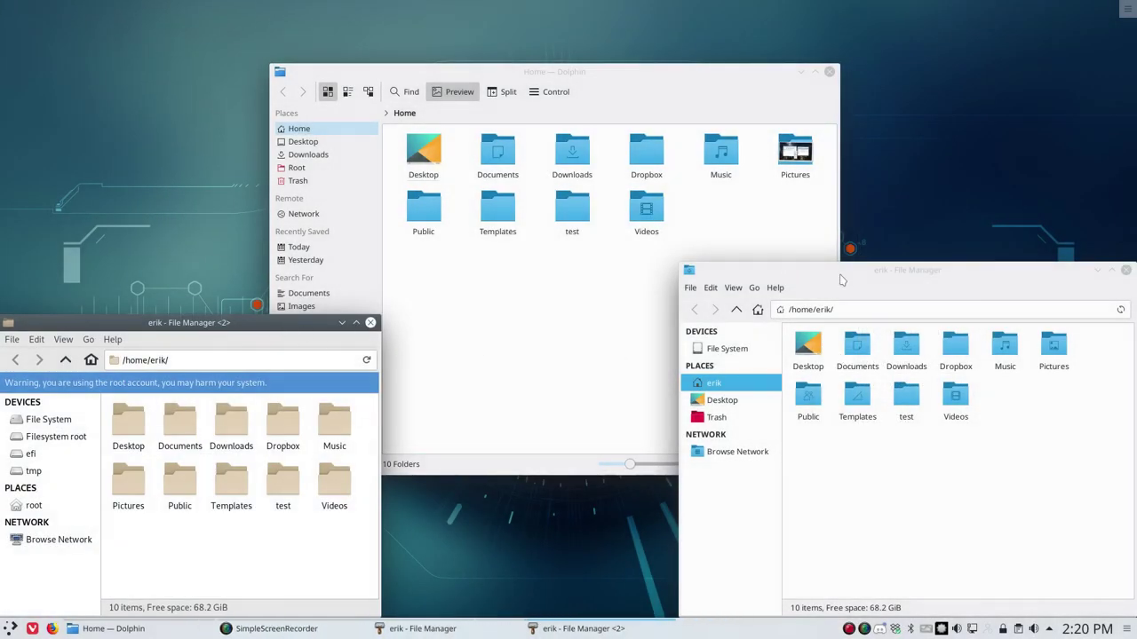
pyautogui.moveTo(842, 280); pyautogui.dragTo(576, 193)
pyautogui.rightClick(604, 363)
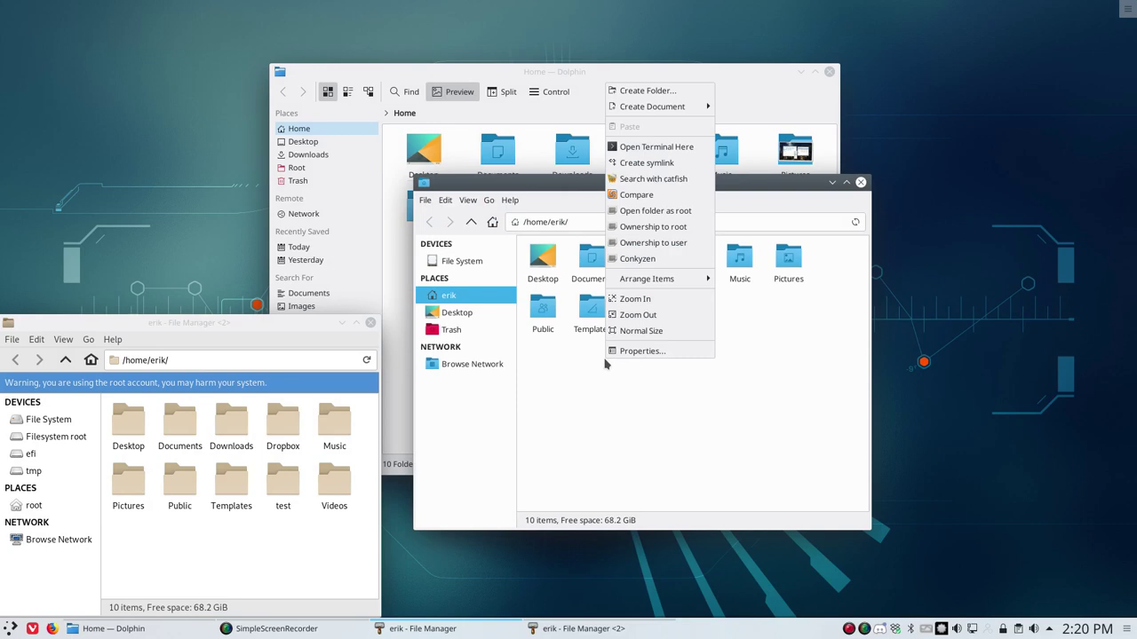
pyautogui.click(645, 259)
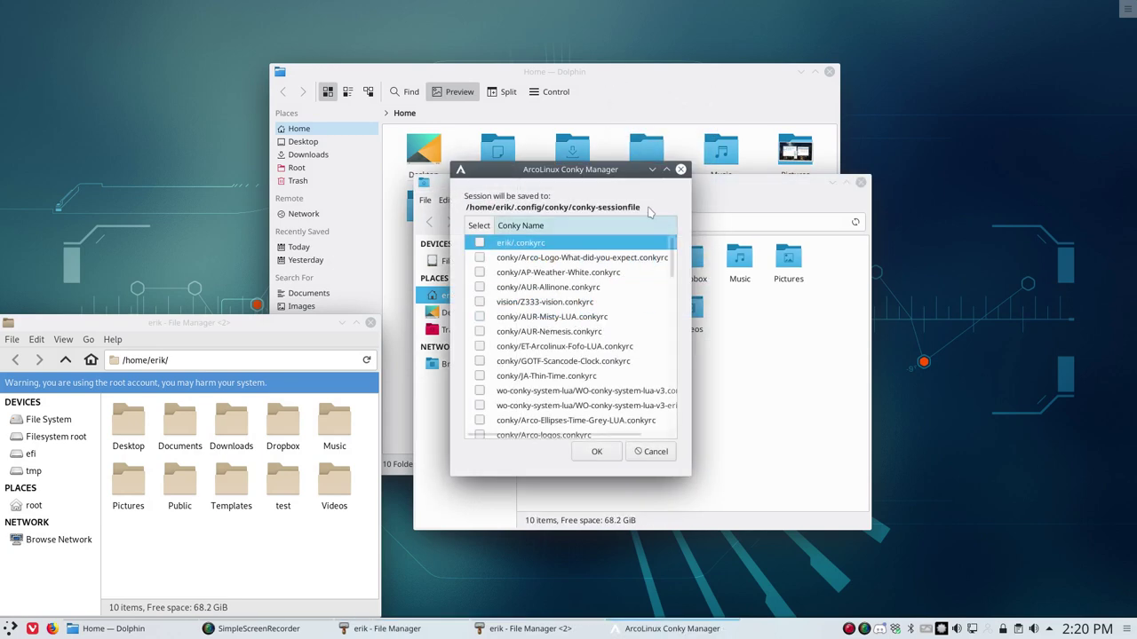
pyautogui.click(681, 169)
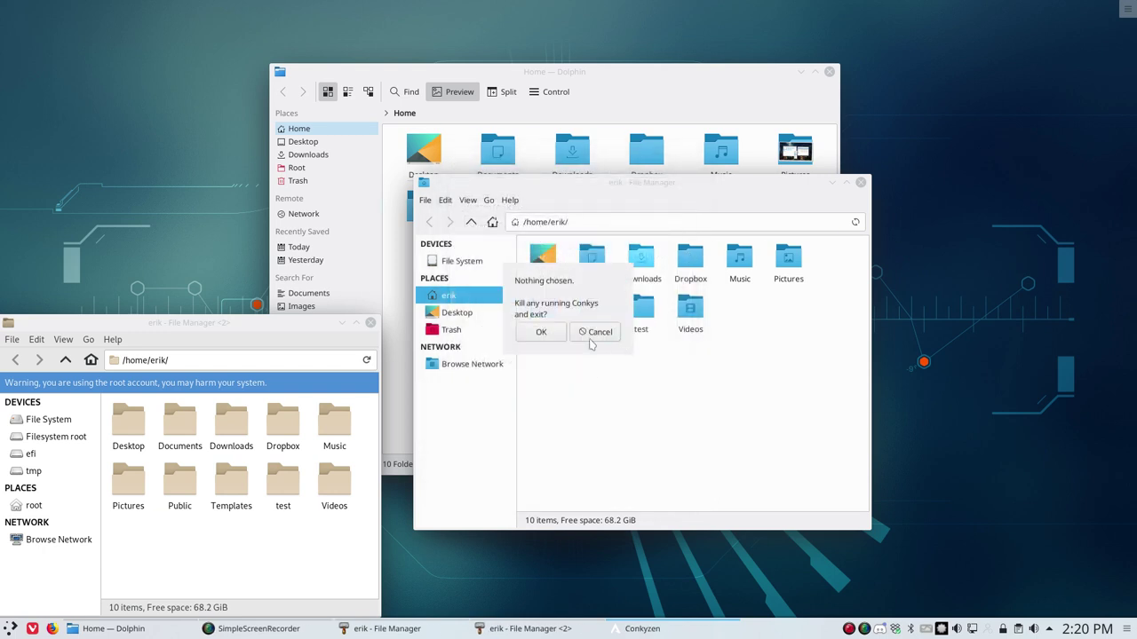
pyautogui.click(548, 334)
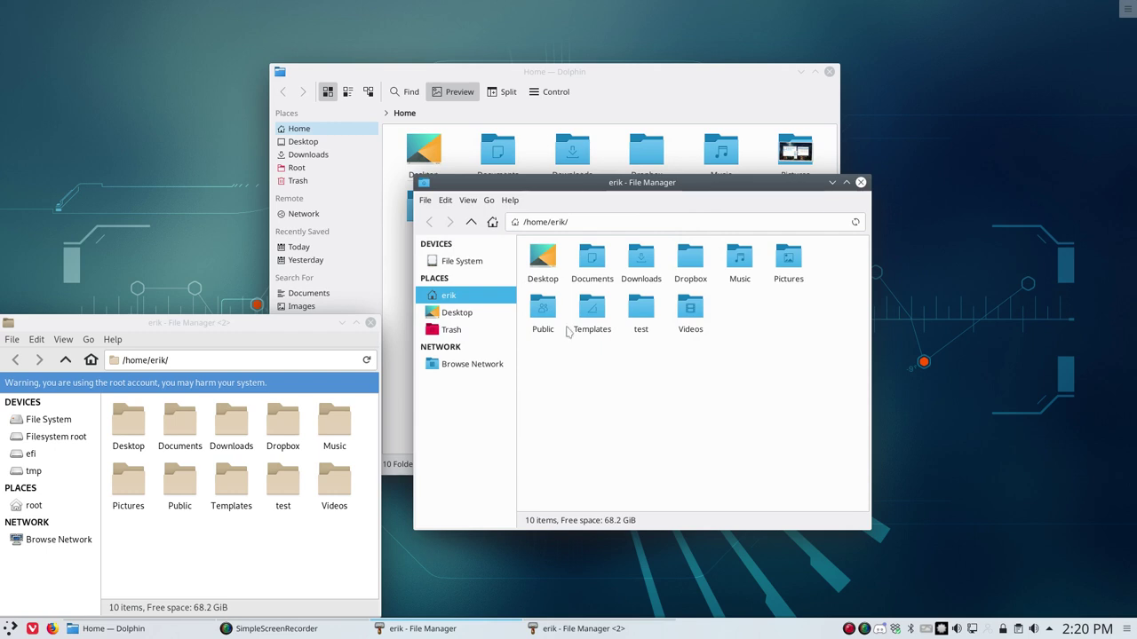
# - View Thunar's version in Help > About, then close the About dialog
pyautogui.click(509, 200)
pyautogui.click(523, 233)
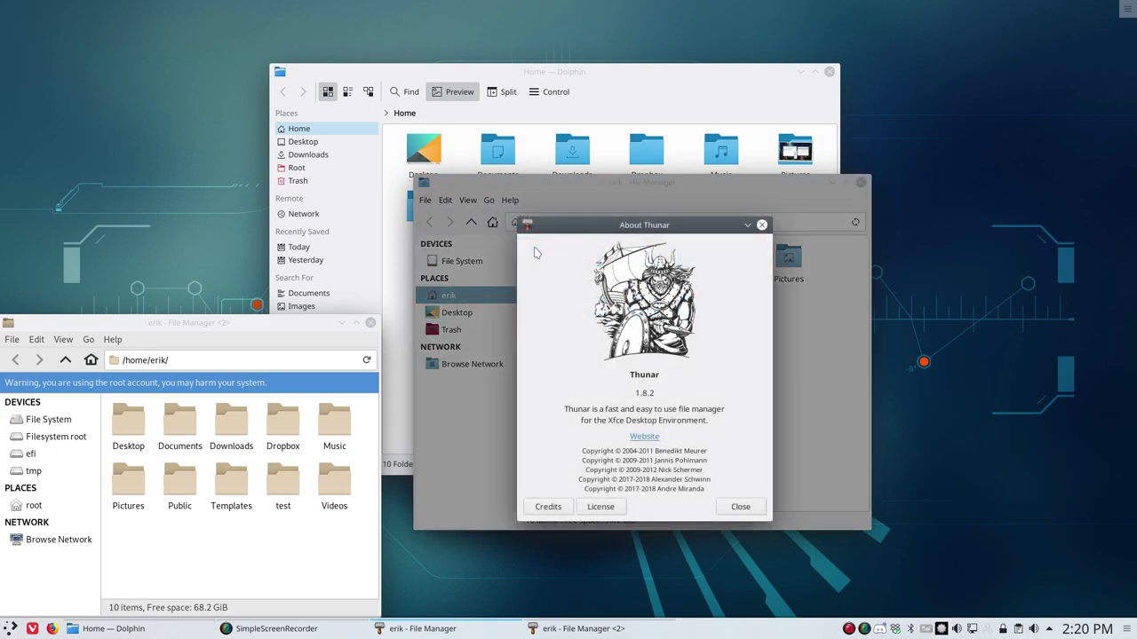
pyautogui.click(761, 225)
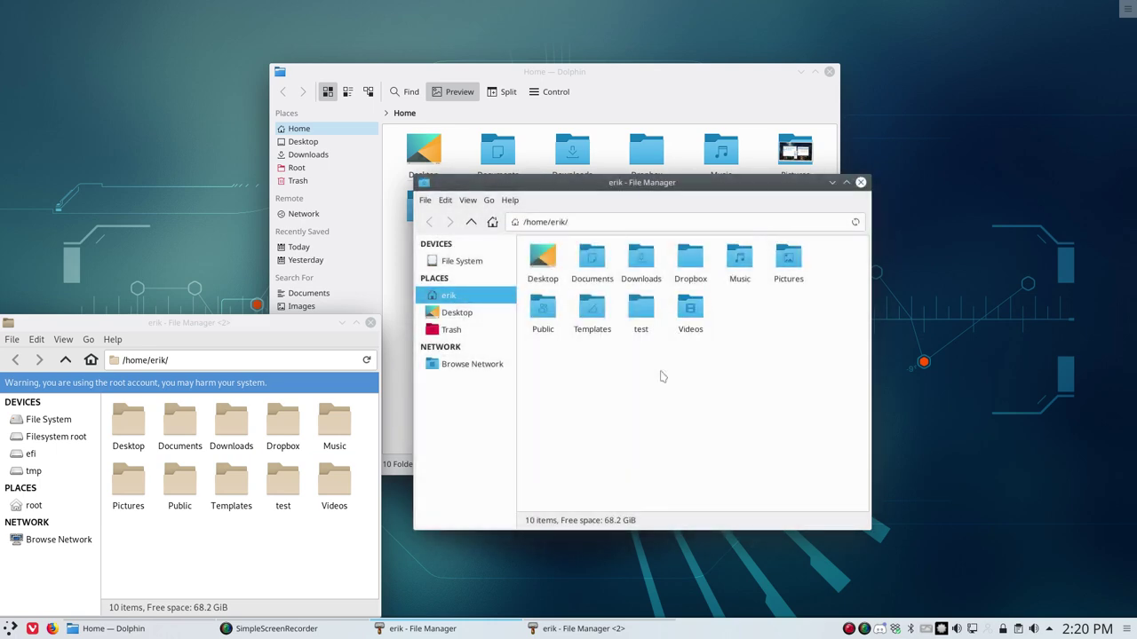
# - Close the regular Thunar window, the root Thunar window, and Dolphin
pyautogui.click(860, 182)
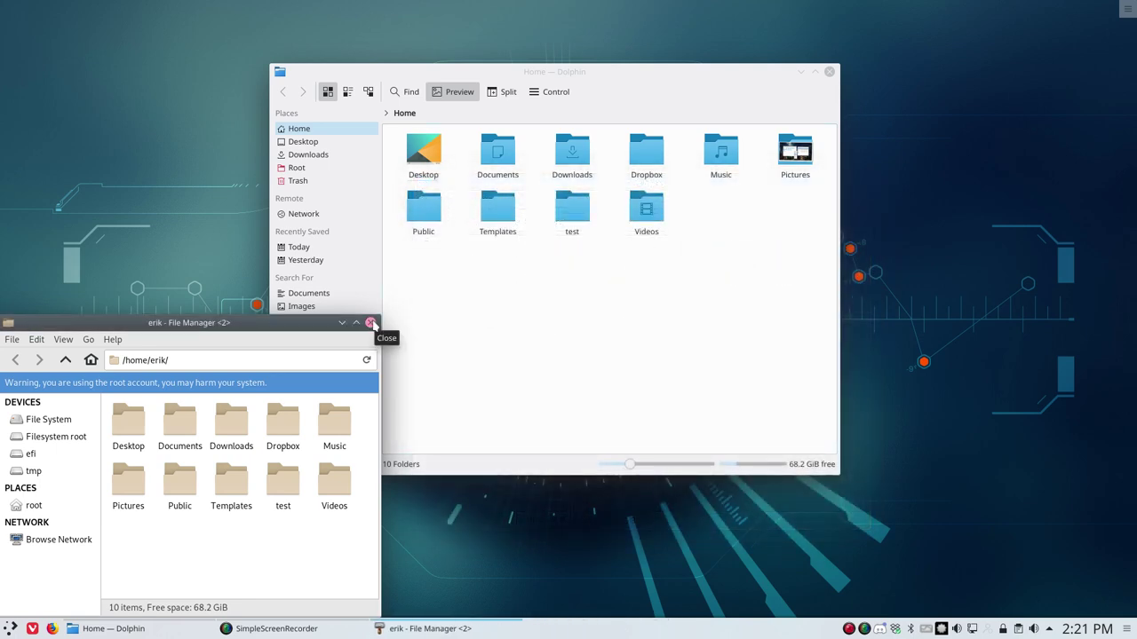
pyautogui.click(371, 323)
pyautogui.click(829, 72)
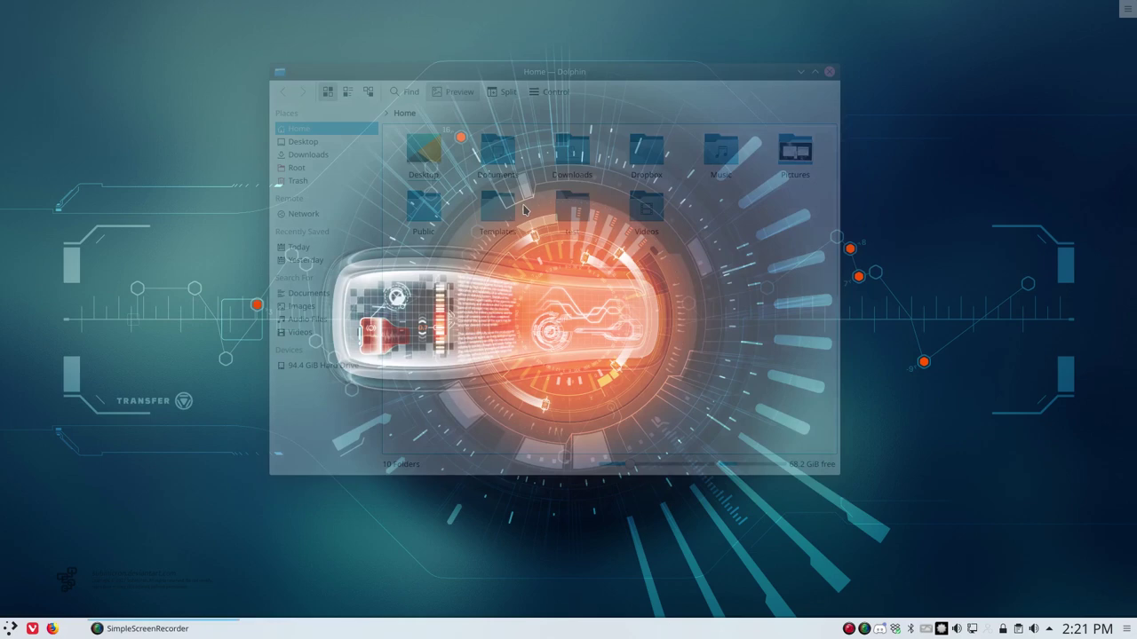
# - In a new terminal, run 'sudo pacman -S arcolinux-xfce-thunar-git' using Tab completion for the package name
pyautogui.hotkey('ctrl', 'alt', 't')
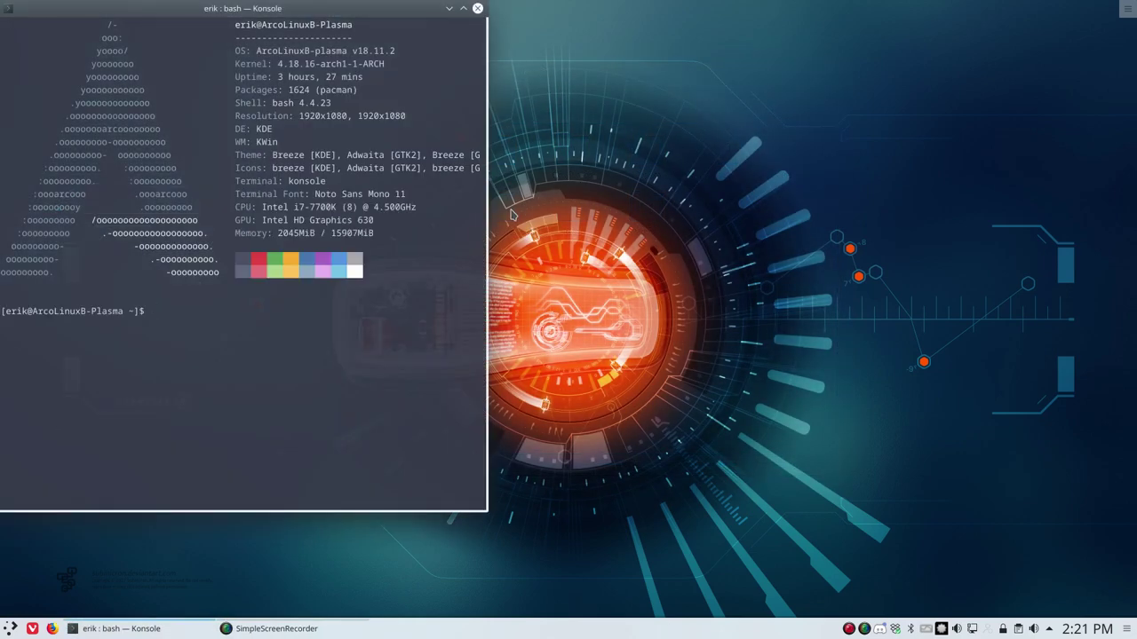
pyautogui.write('sduo')
pyautogui.press('BackSpace')
pyautogui.press('BackSpace')
pyautogui.write('u')
pyautogui.press('BackSpace')
pyautogui.press('BackSpace')
pyautogui.write('udo pacman -S arcolinux-xfce')
pyautogui.press('Tab')
pyautogui.press('Tab')
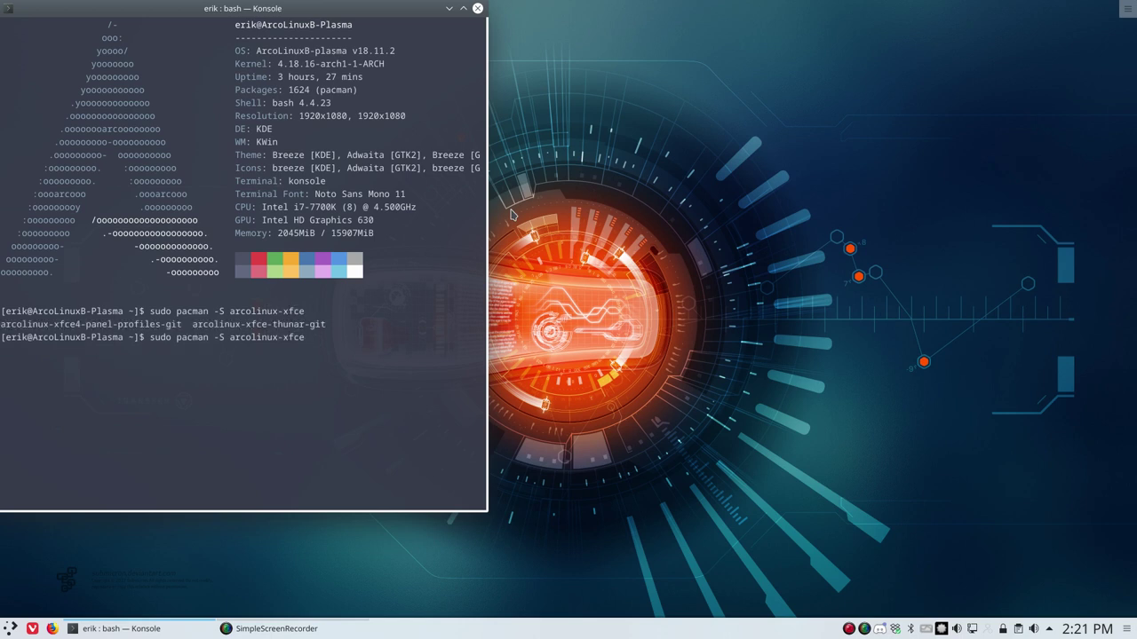
pyautogui.write('t')
pyautogui.write('-t')
pyautogui.press('Tab')
pyautogui.press('Return')
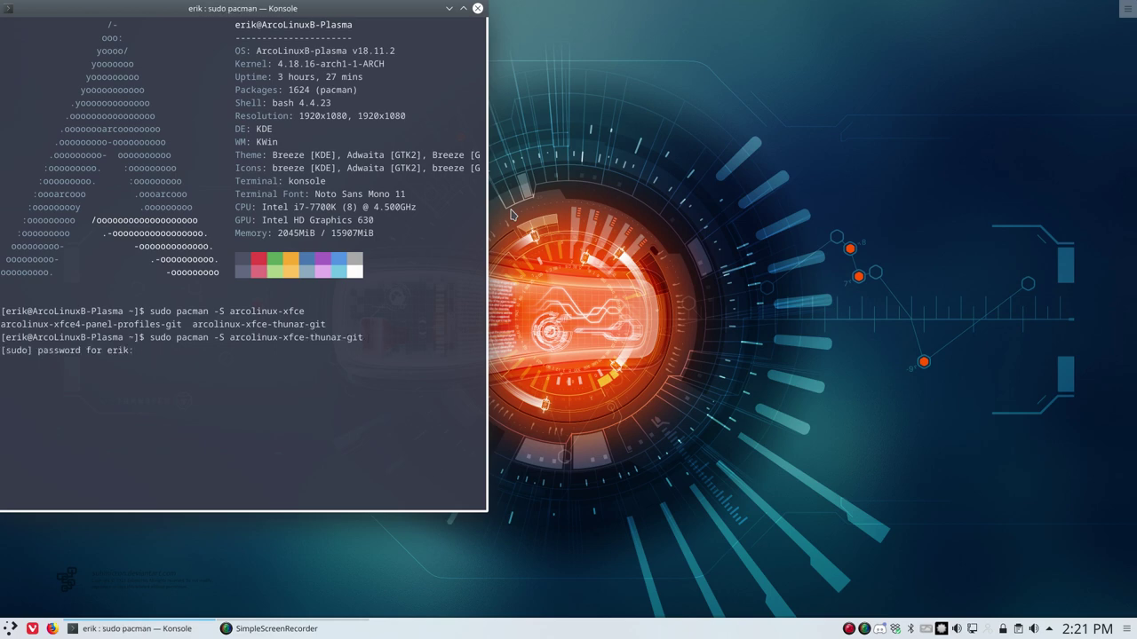
# - Enter the sudo password, confirm the install, center the terminal, and highlight the skel config path
pyautogui.press('Return')
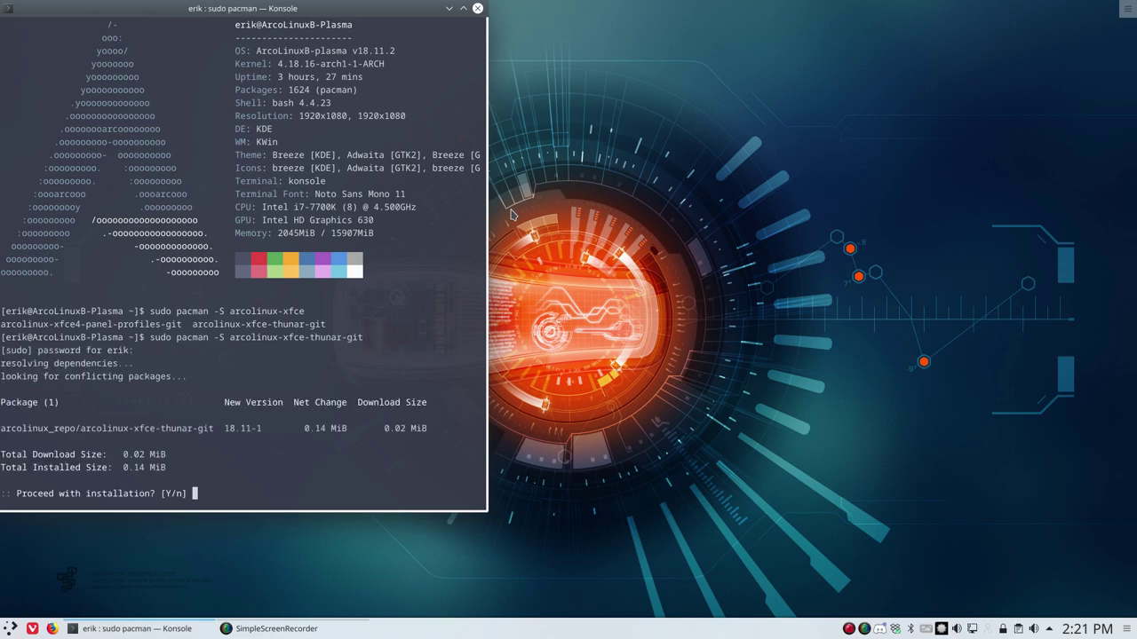
pyautogui.press('Return')
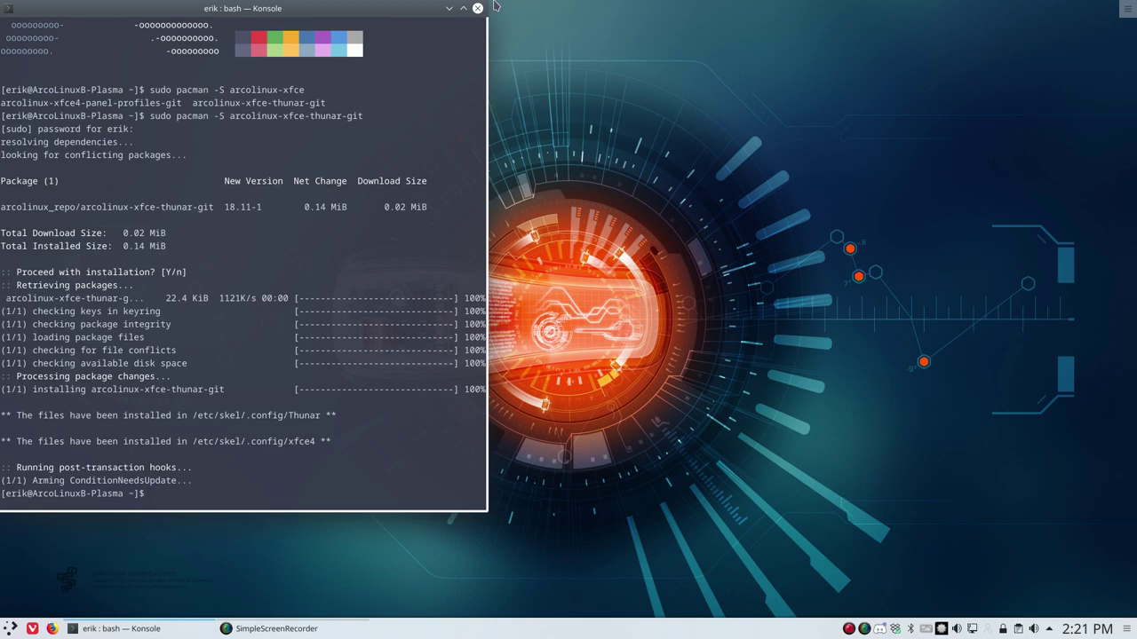
pyautogui.moveTo(279, 9); pyautogui.dragTo(583, 19)
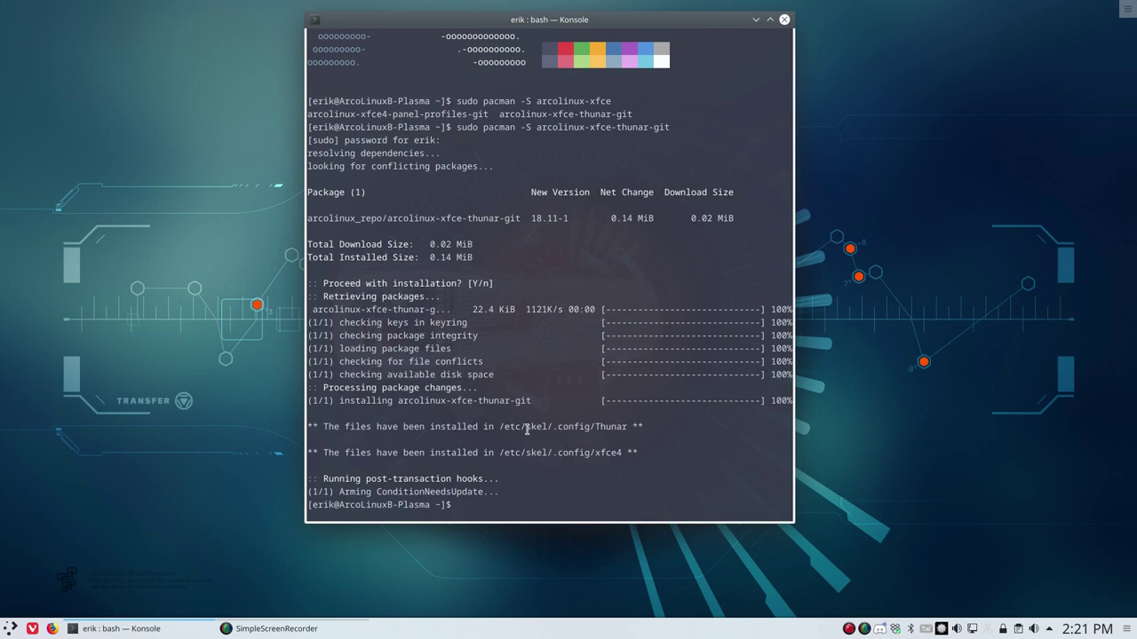
pyautogui.moveTo(552, 426)
pyautogui.mouseDown()
pyautogui.moveTo(496, 426)
pyautogui.moveTo(550, 428)
pyautogui.mouseUp()
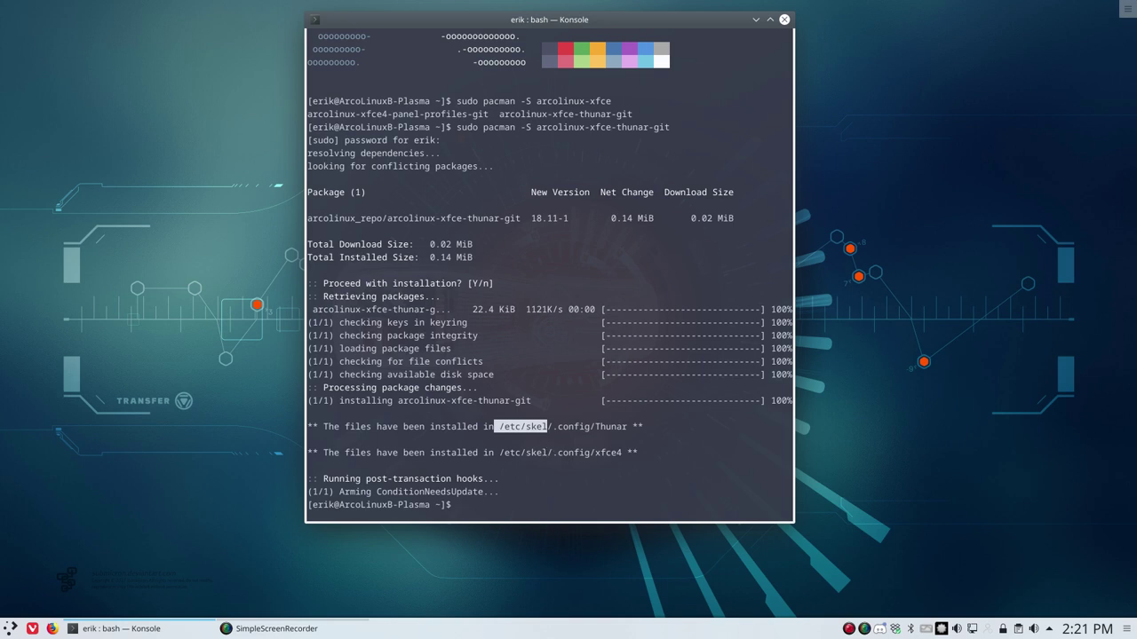
pyautogui.click(554, 424)
pyautogui.moveTo(502, 425); pyautogui.dragTo(622, 452)
pyautogui.click(562, 426)
pyautogui.click(573, 476)
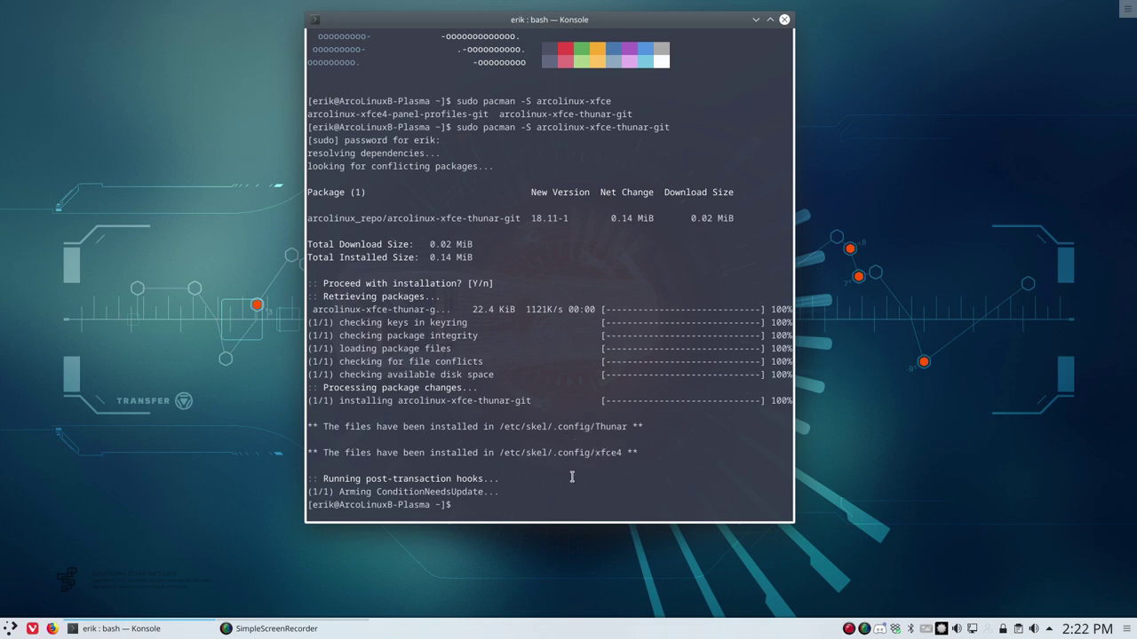
pyautogui.write('update')
pyautogui.hotkey('ctrl', 'c')
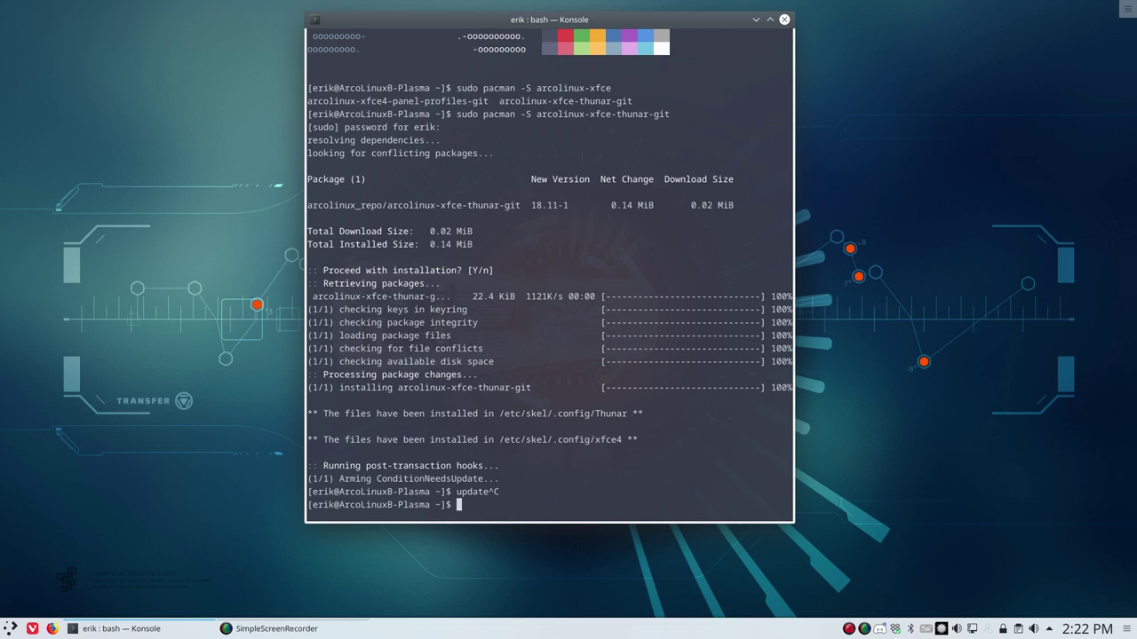
pyautogui.moveTo(643, 414); pyautogui.dragTo(316, 418)
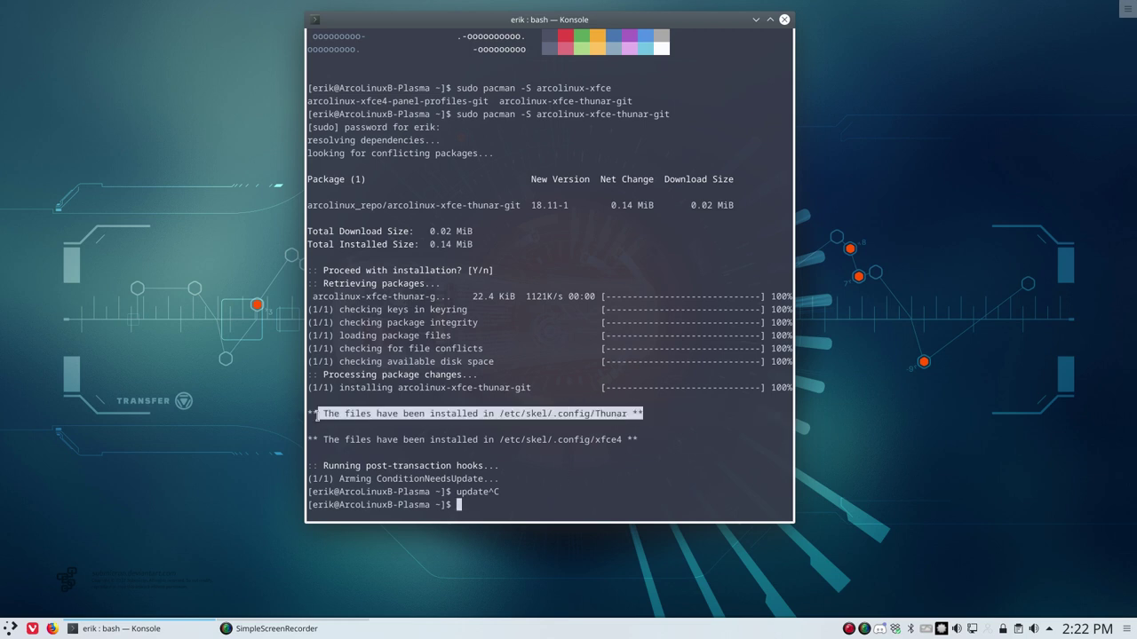
pyautogui.click(491, 505)
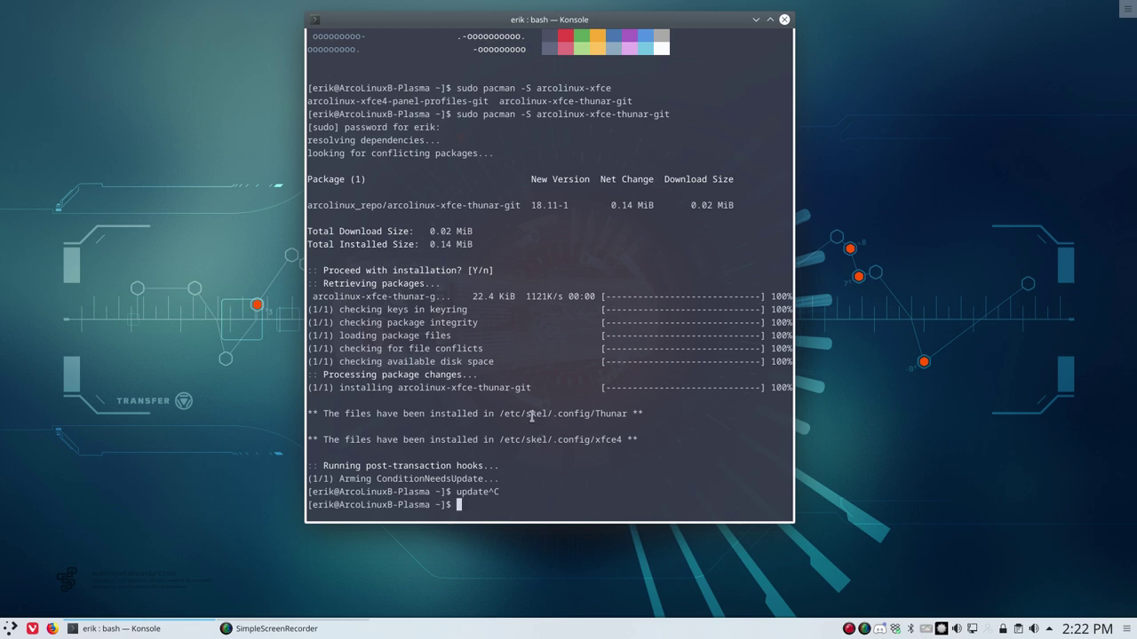
pyautogui.moveTo(499, 414); pyautogui.dragTo(575, 414)
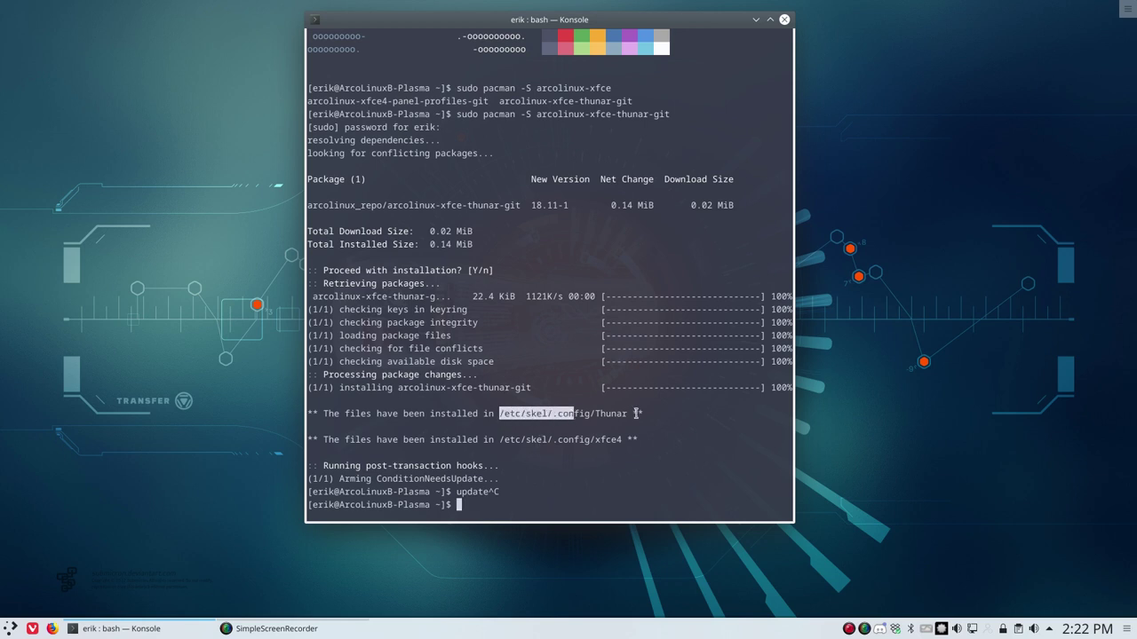
pyautogui.click(552, 502)
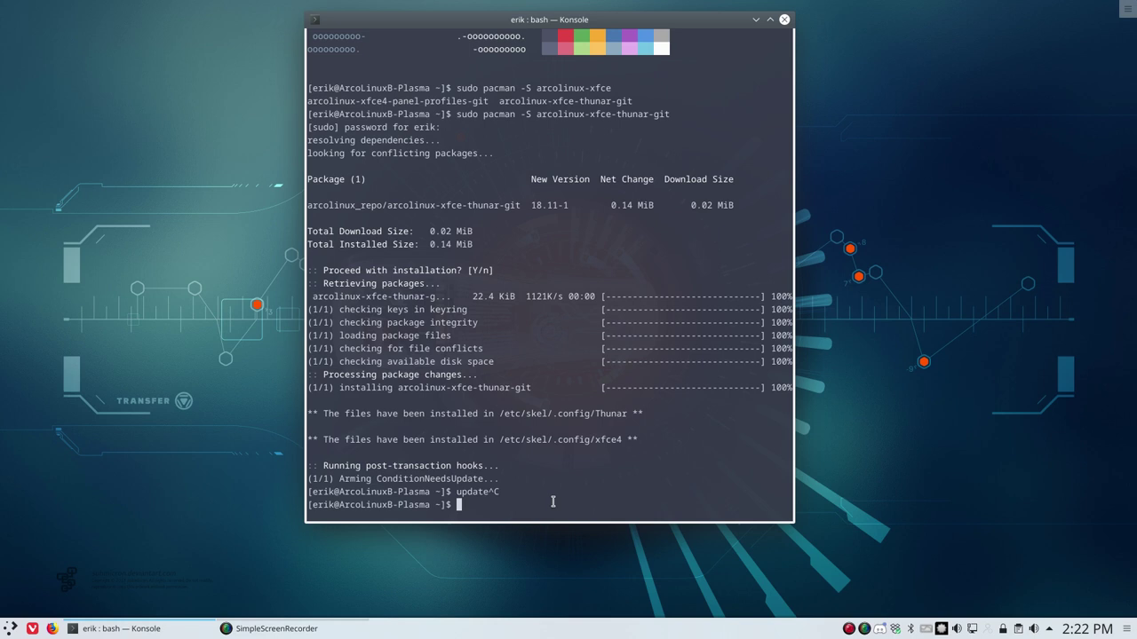
# - List the shell aliases and highlight the copy command behind the skel alias
pyautogui.write('alias')
pyautogui.press('Return')
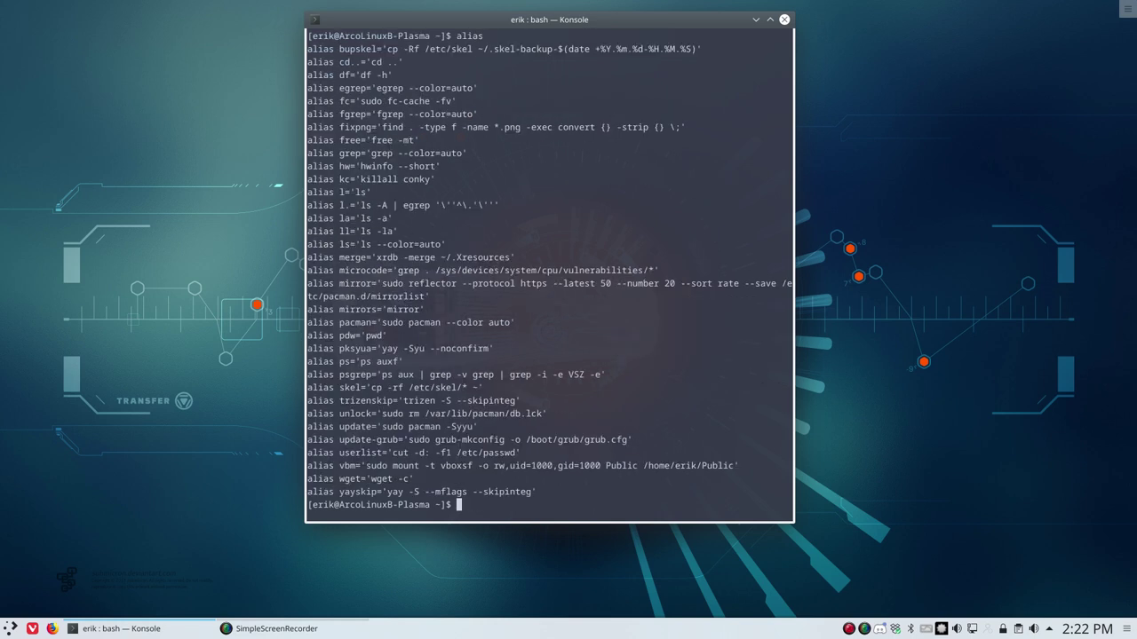
pyautogui.moveTo(484, 387); pyautogui.dragTo(373, 387)
pyautogui.click(373, 387)
# - Run skel to copy /etc/skel configs into home, then close Konsole
pyautogui.write('skel')
pyautogui.press('Return')
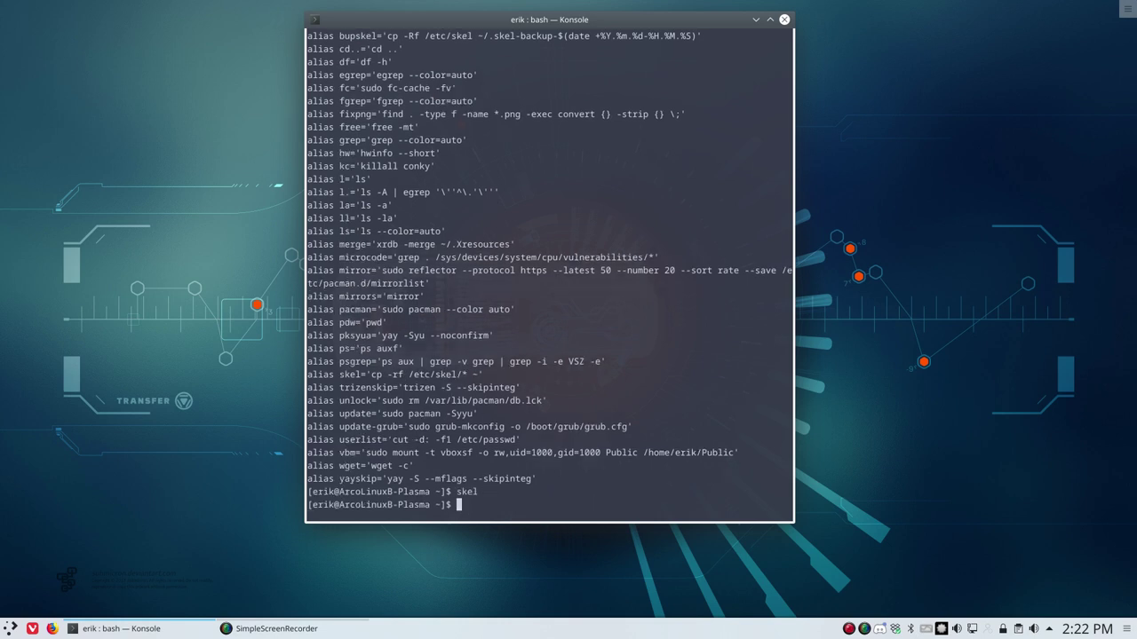
pyautogui.click(784, 20)
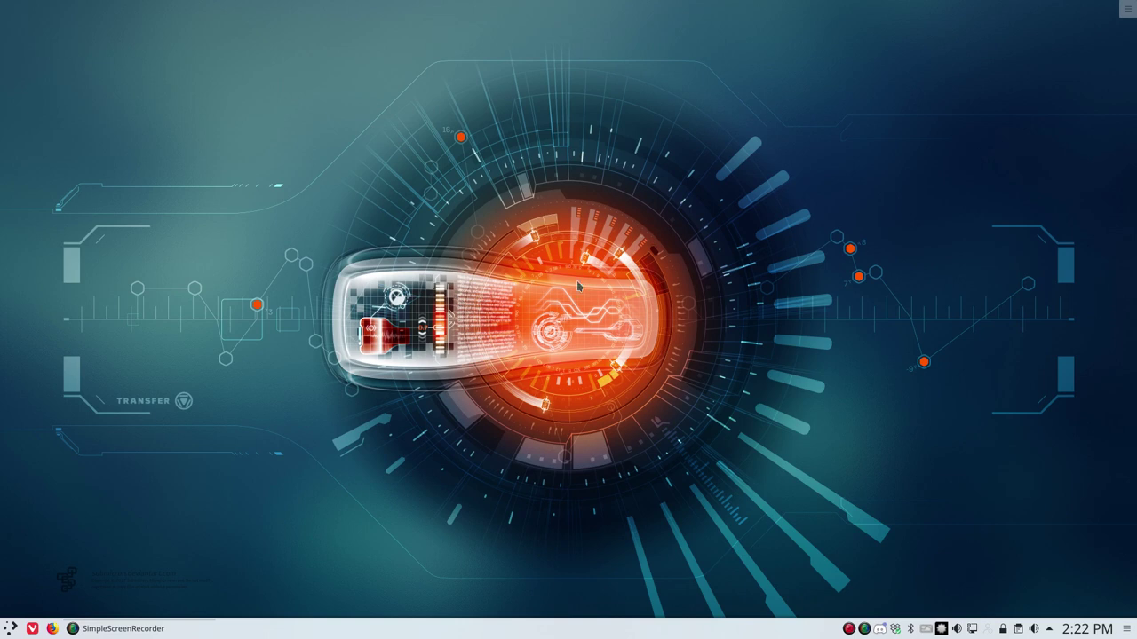
# - Open and close a terminal, then launch Thunar by searching 'thun' in the launcher
pyautogui.hotkey('ctrl', 'alt', 't')
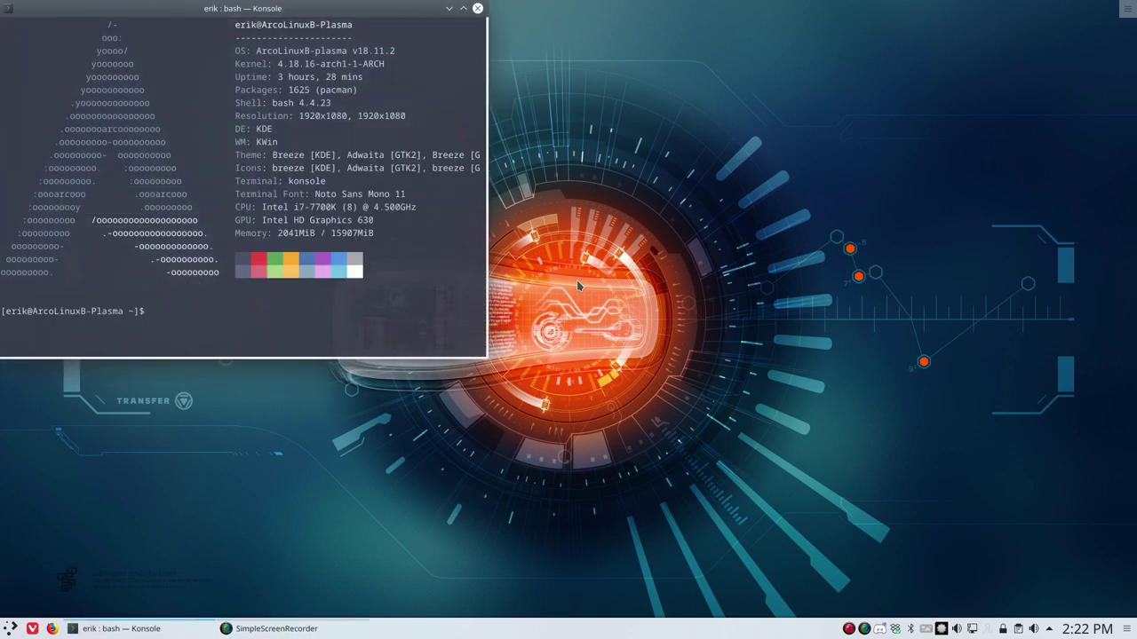
pyautogui.click(478, 9)
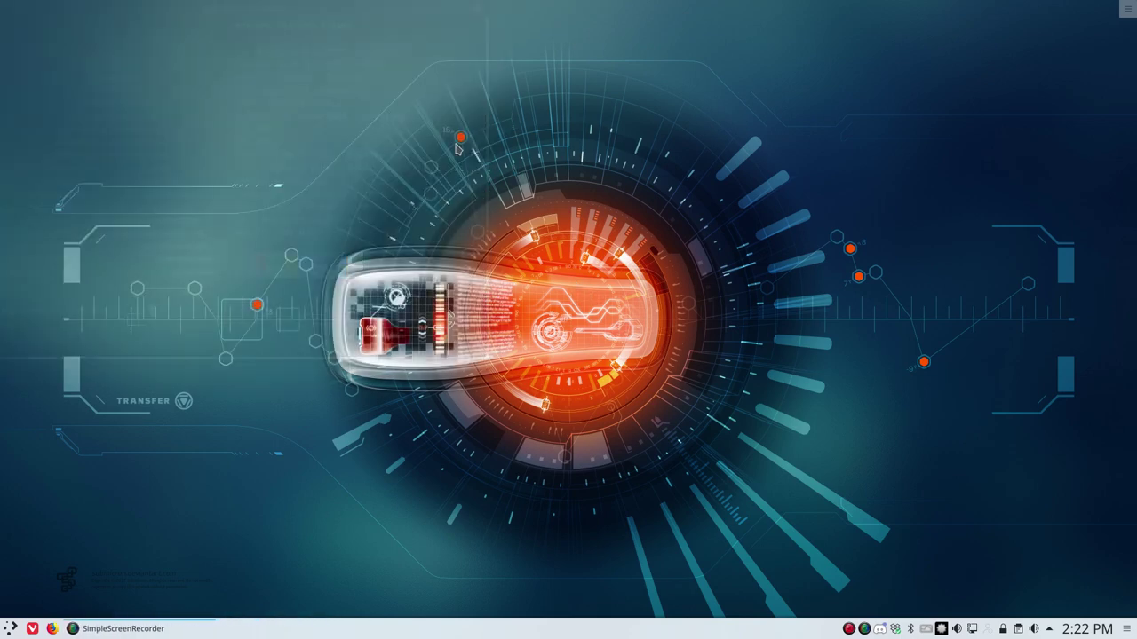
pyautogui.click(11, 629)
pyautogui.write('thun')
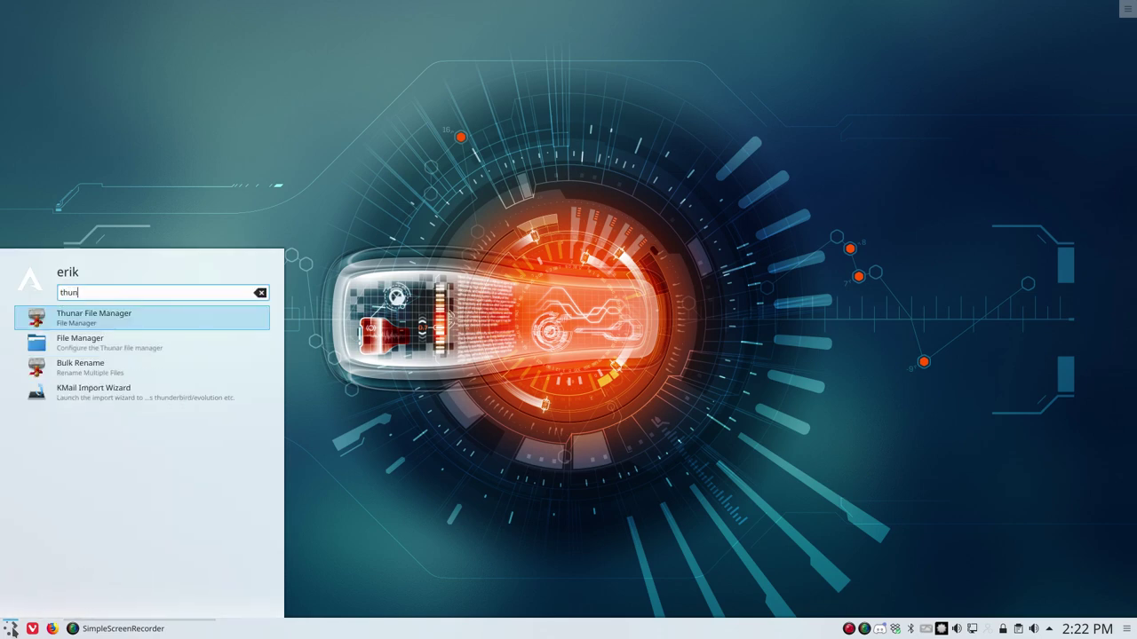
pyautogui.press('Return')
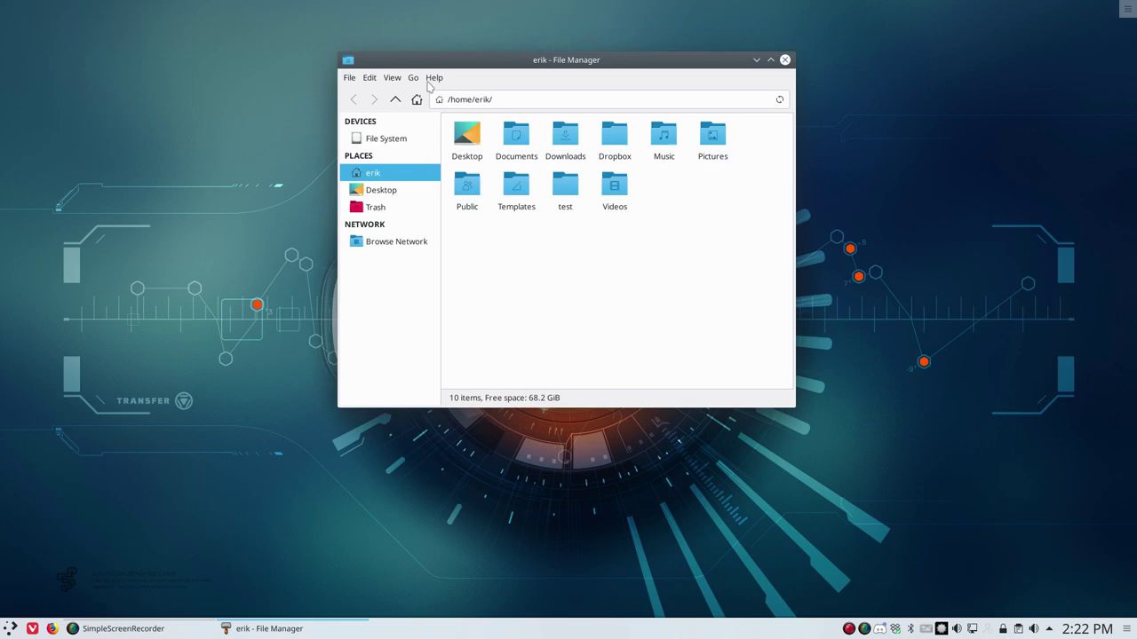
# - Check Thunar's version in Help > About and close the dialog
pyautogui.click(433, 77)
pyautogui.click(449, 110)
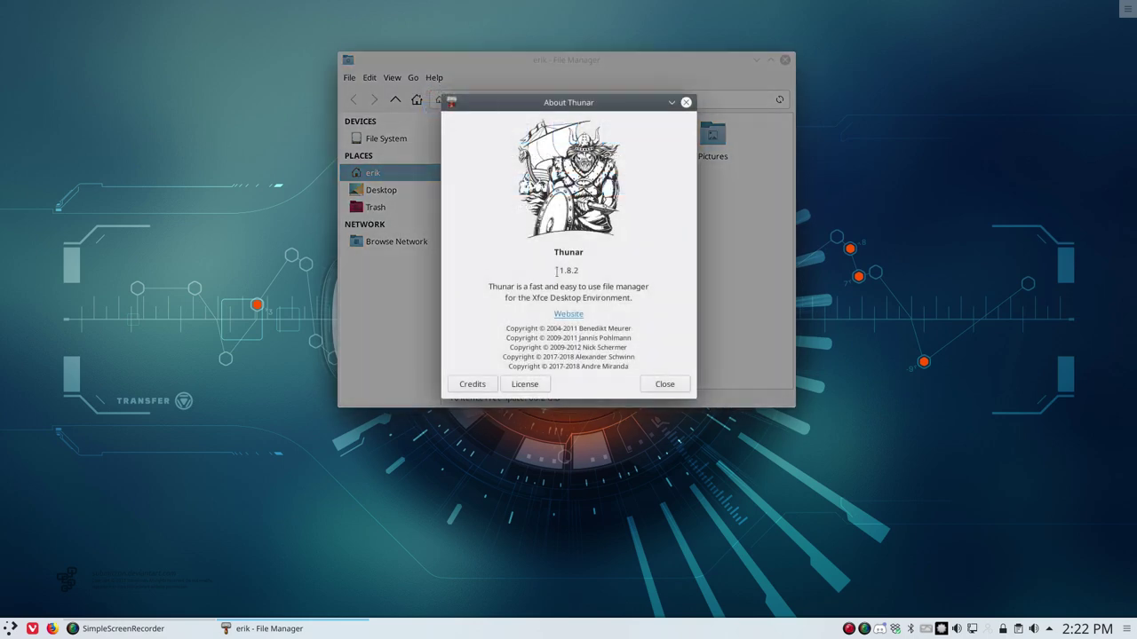
pyautogui.click(655, 385)
# - Open the home folder as root with the administrator password and move the root window up-left
pyautogui.rightClick(548, 232)
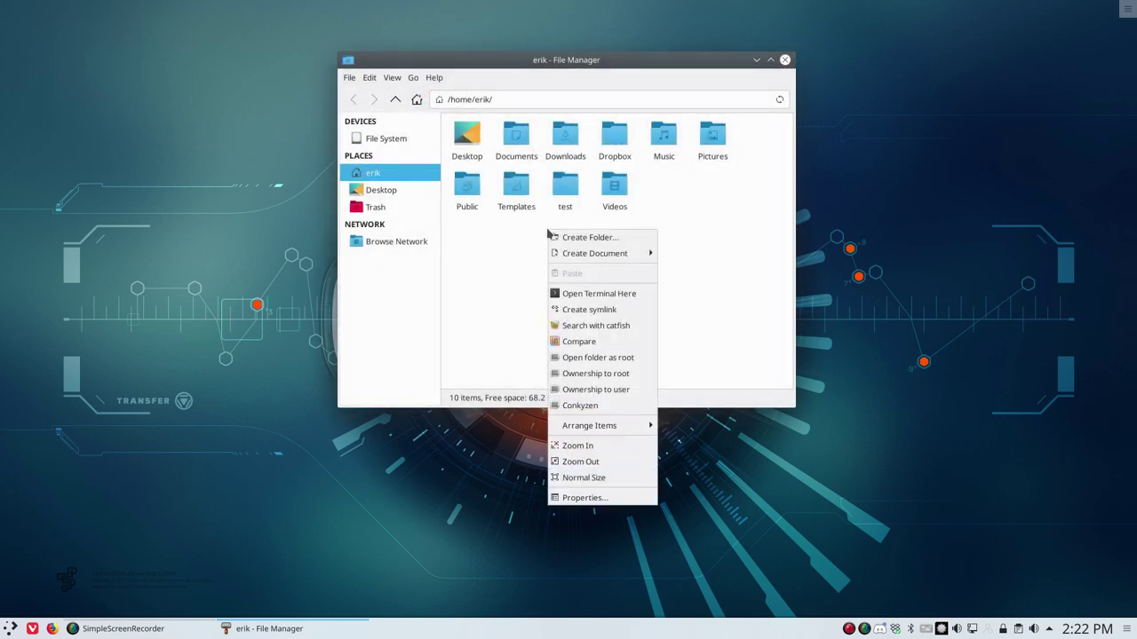
pyautogui.click(614, 360)
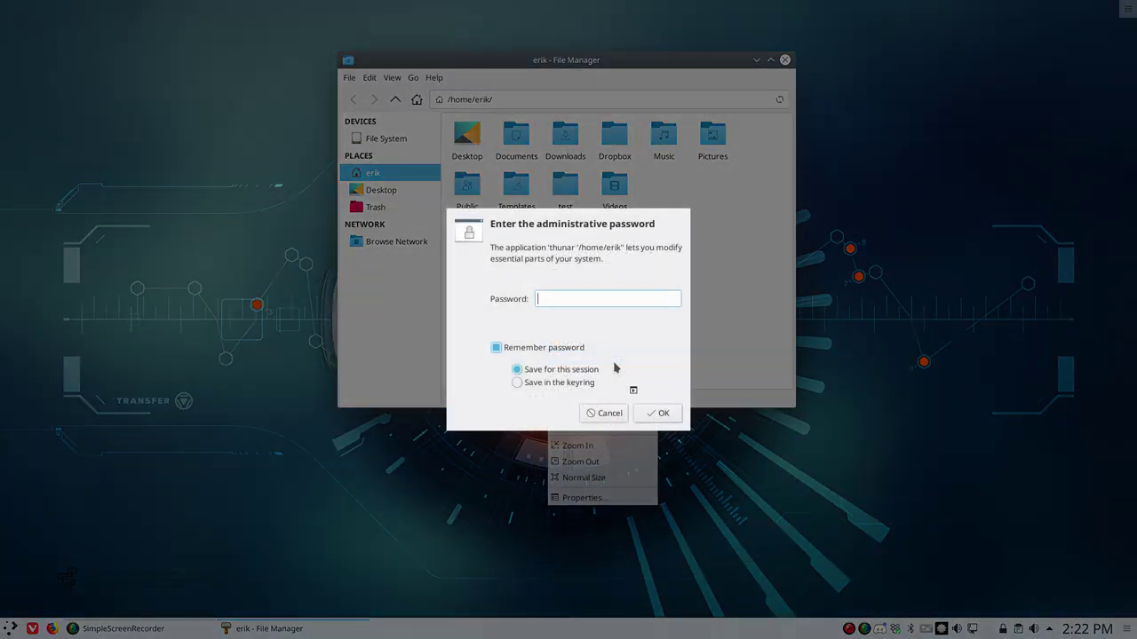
pyautogui.write('****')
pyautogui.press('Return')
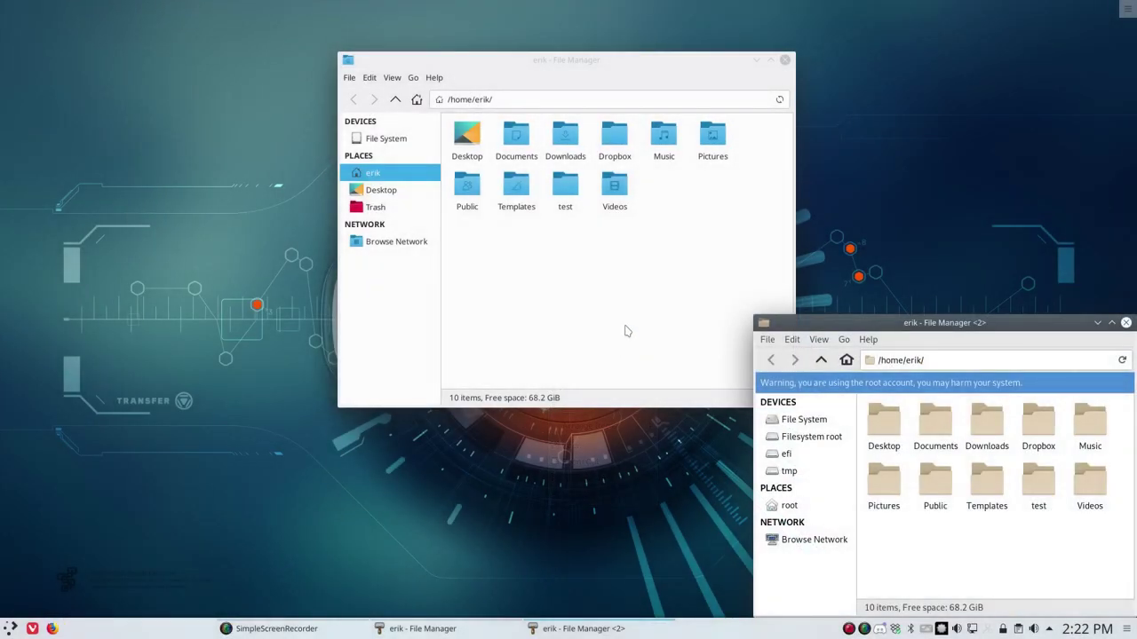
pyautogui.rightClick(598, 264)
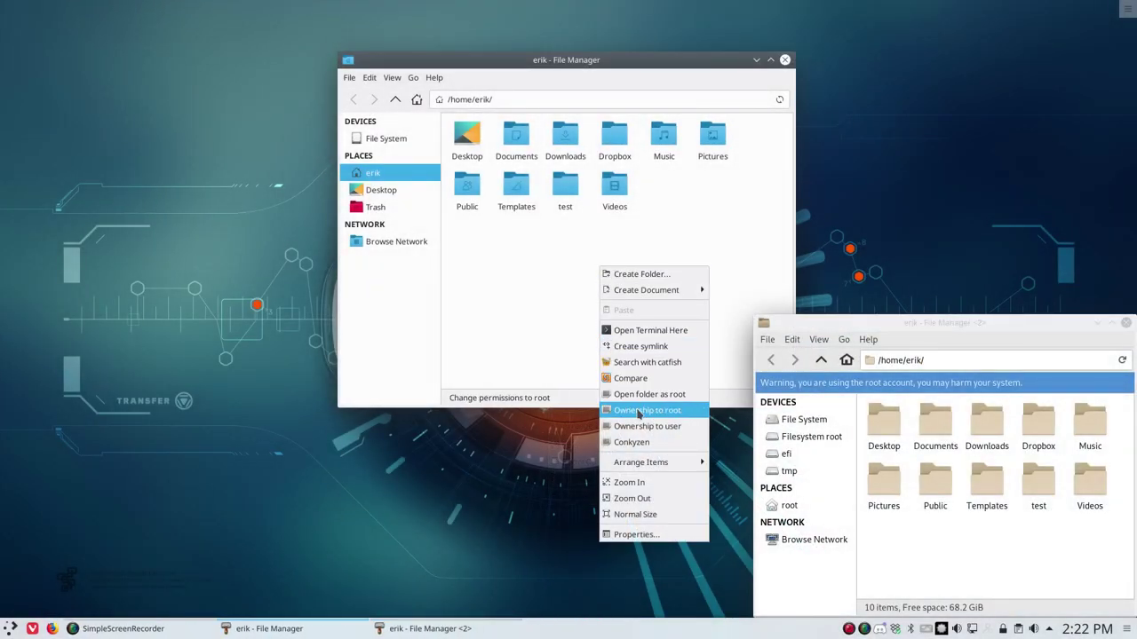
pyautogui.click(495, 334)
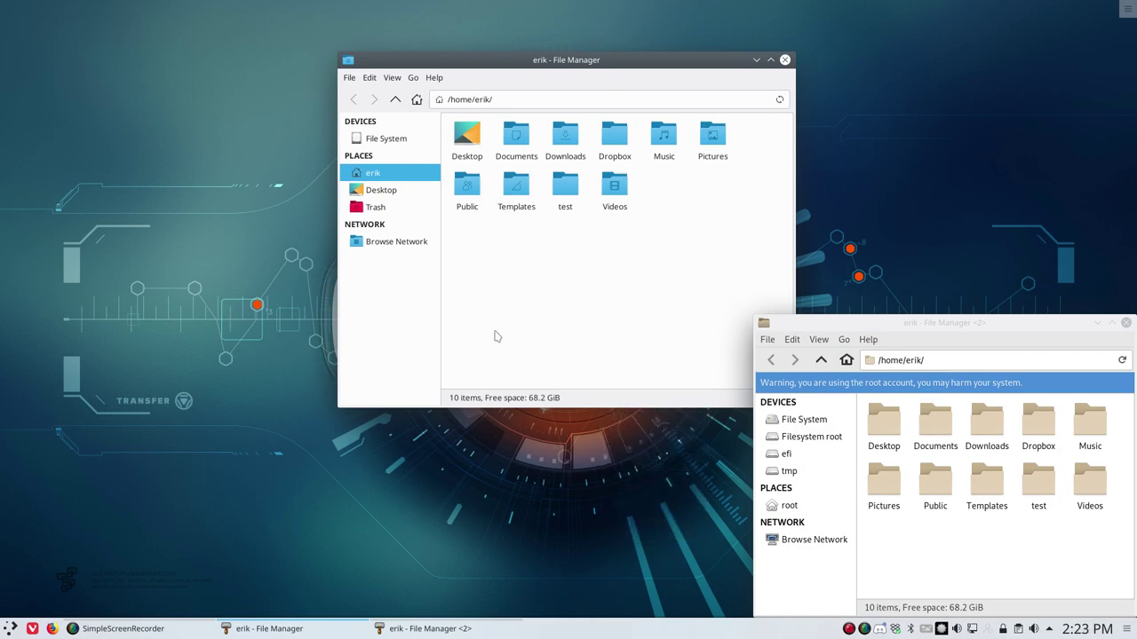
pyautogui.moveTo(944, 324); pyautogui.dragTo(766, 288)
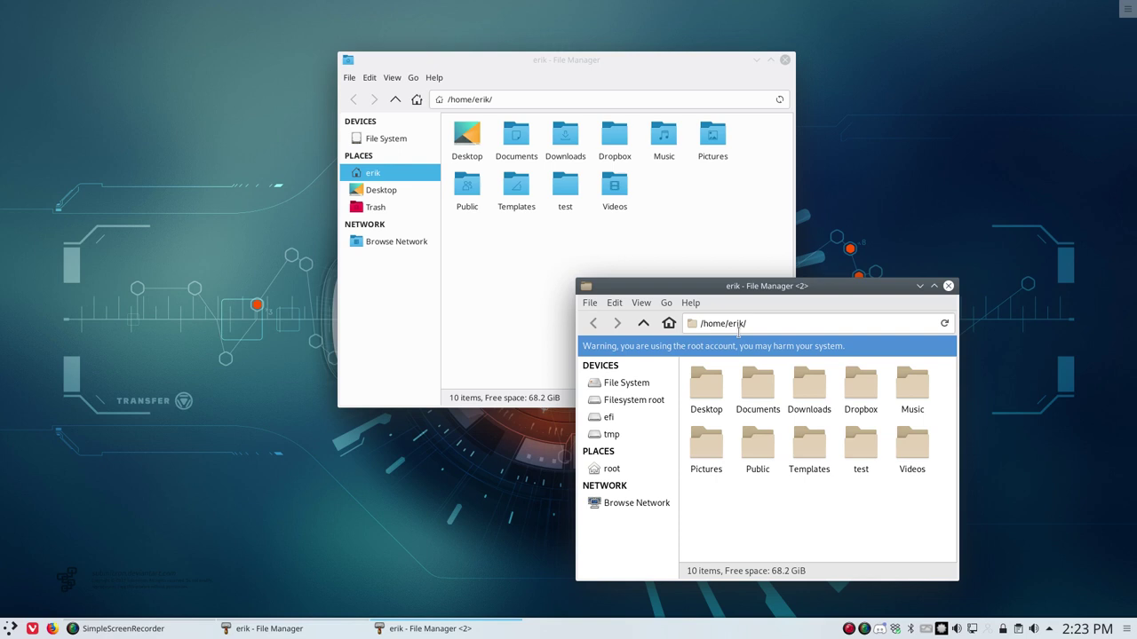